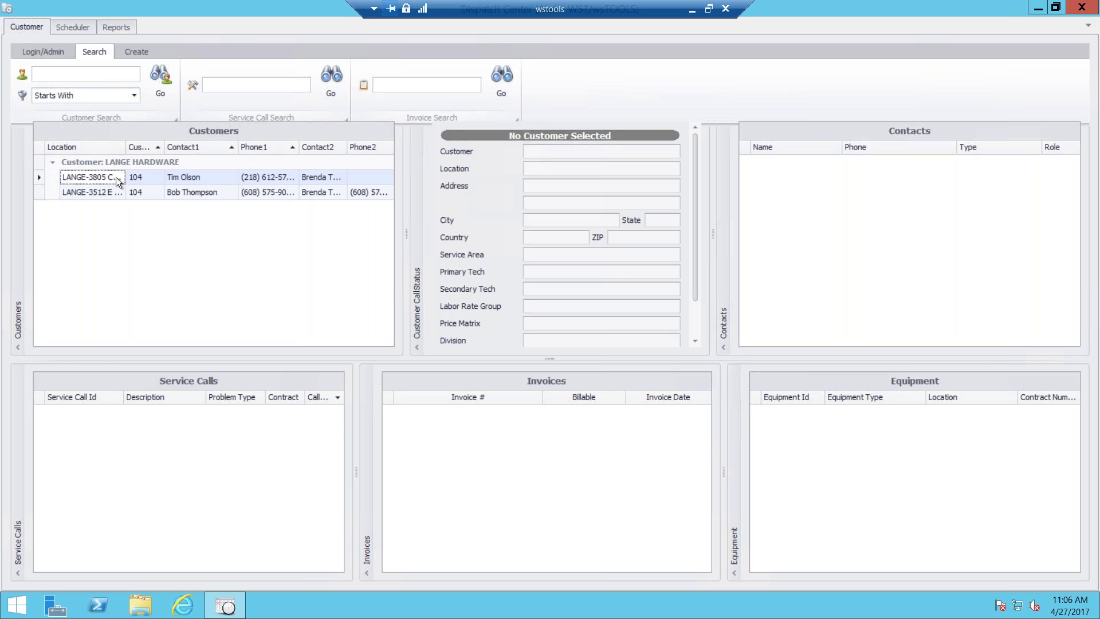
- Load the second Lange Hardware location and view its customer information, closing the card without changes
click(39, 192)
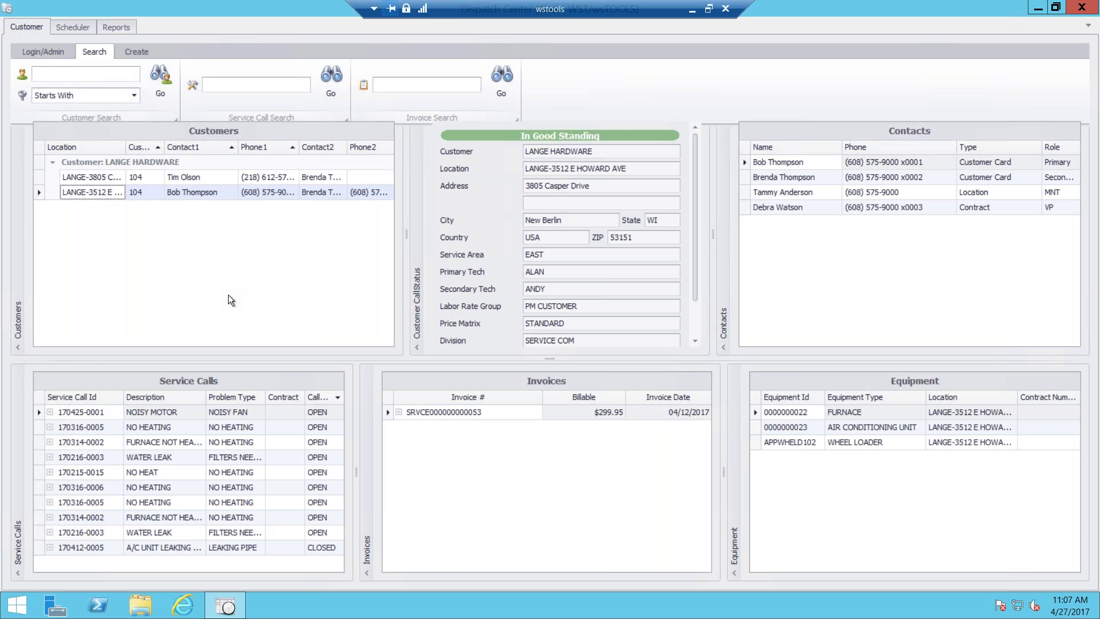
double_click(40, 195)
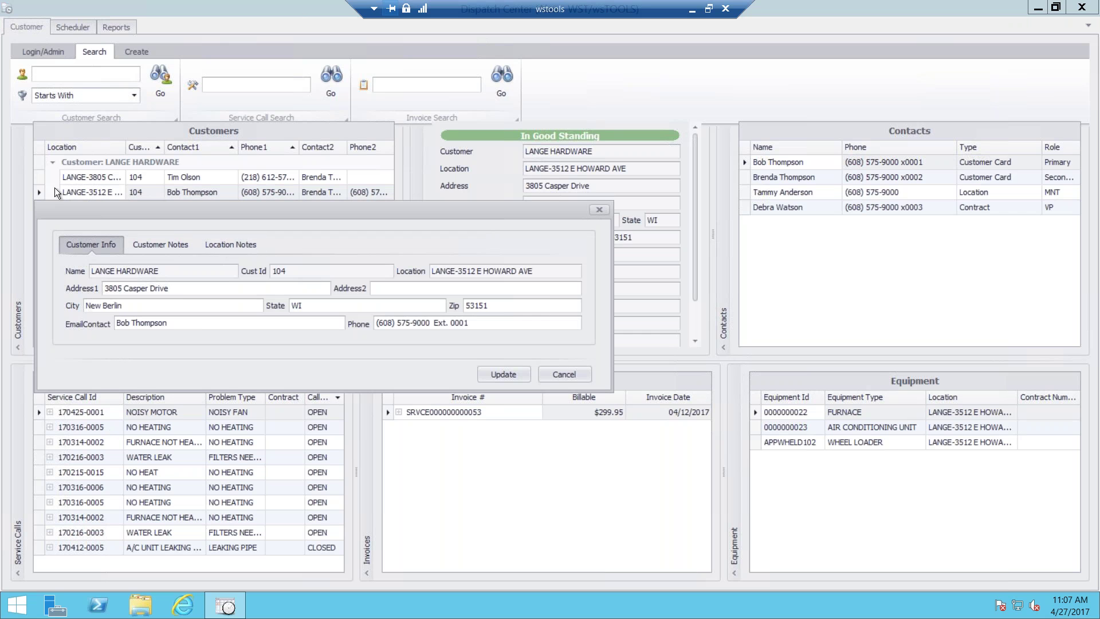
click(564, 374)
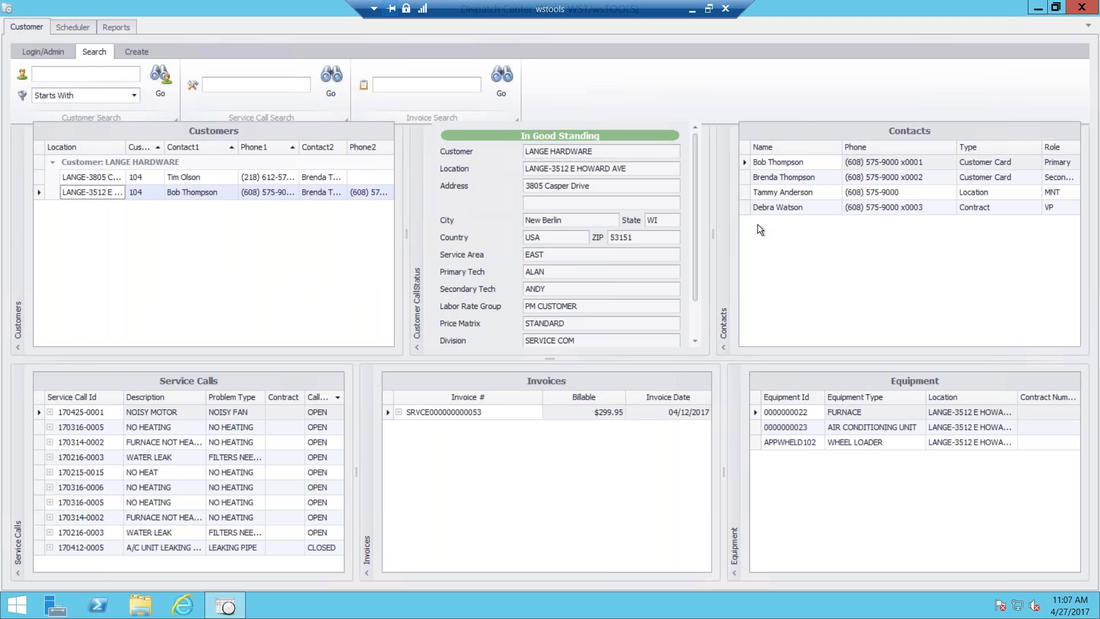
- View the editable details of the Lange Hardware contact with the VP role, and close them without changes
click(744, 207)
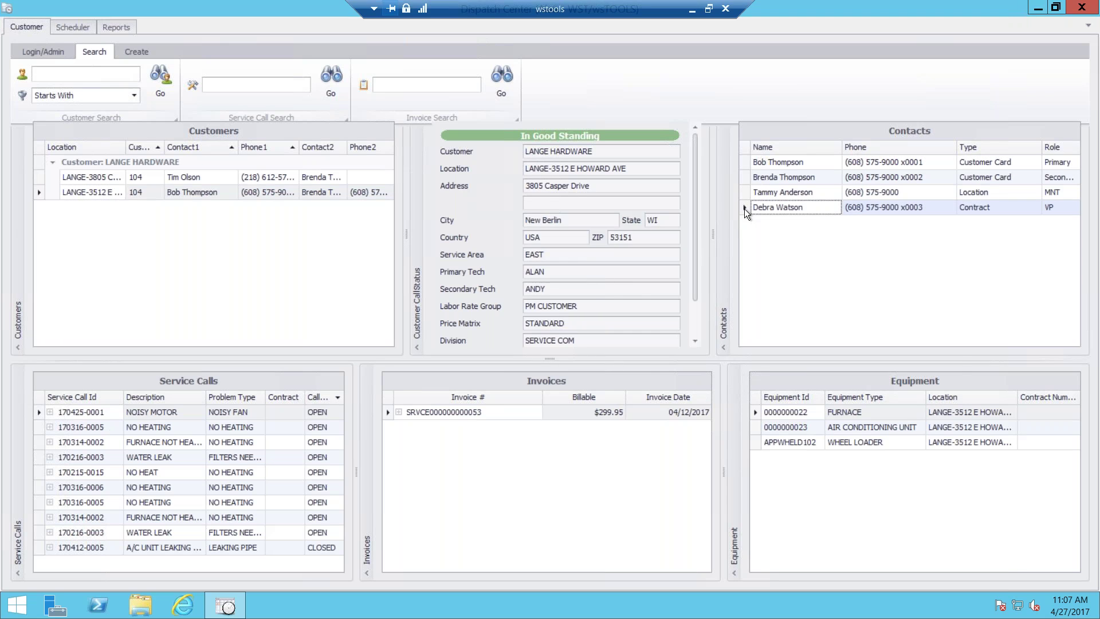
double_click(744, 209)
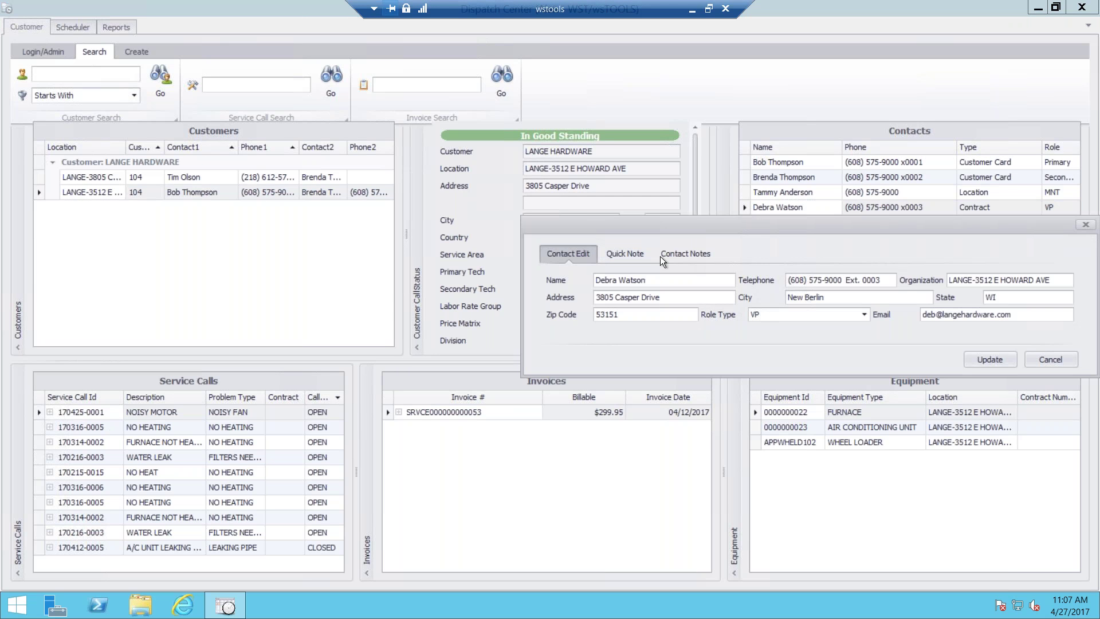
click(1086, 227)
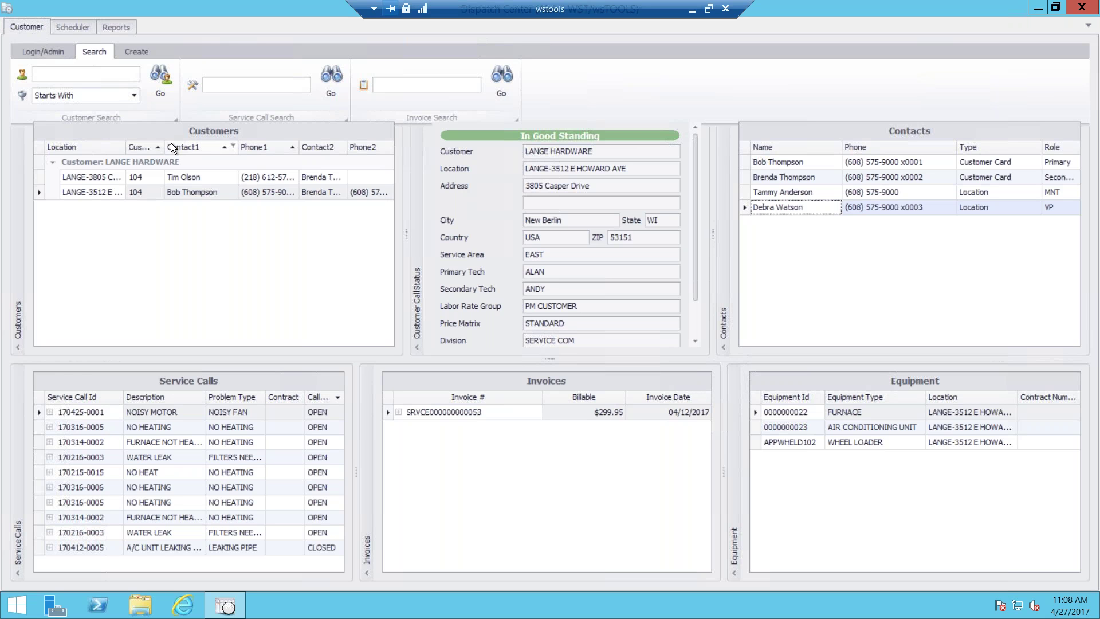
- Review the creation options, and examine the Scheduler's date calendar, technician list and appointment list by expanding and collapsing them
click(137, 53)
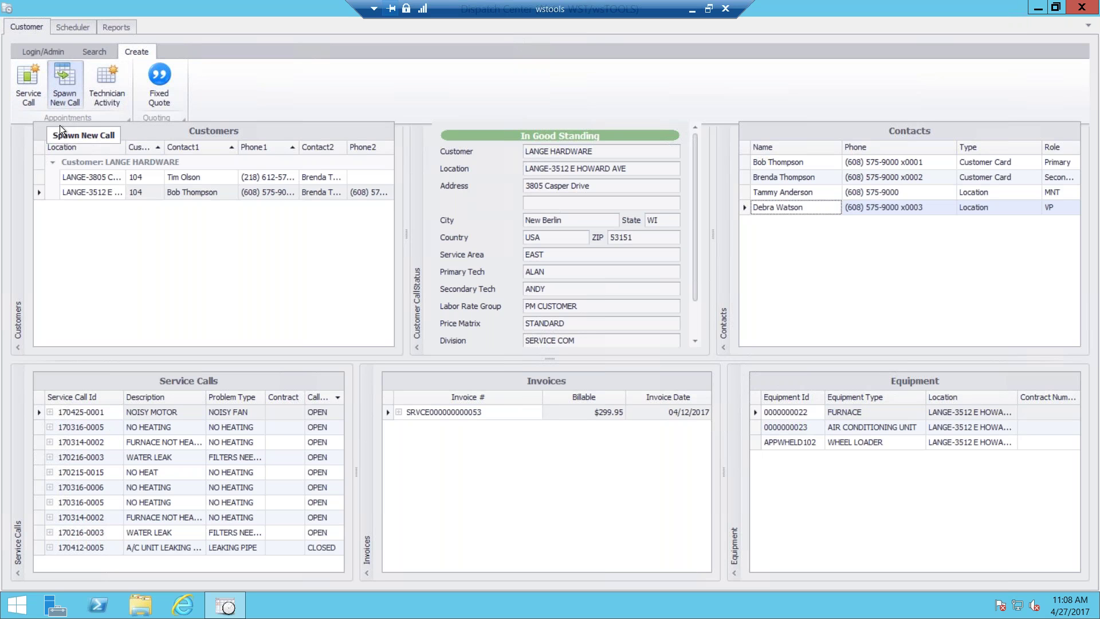
click(77, 26)
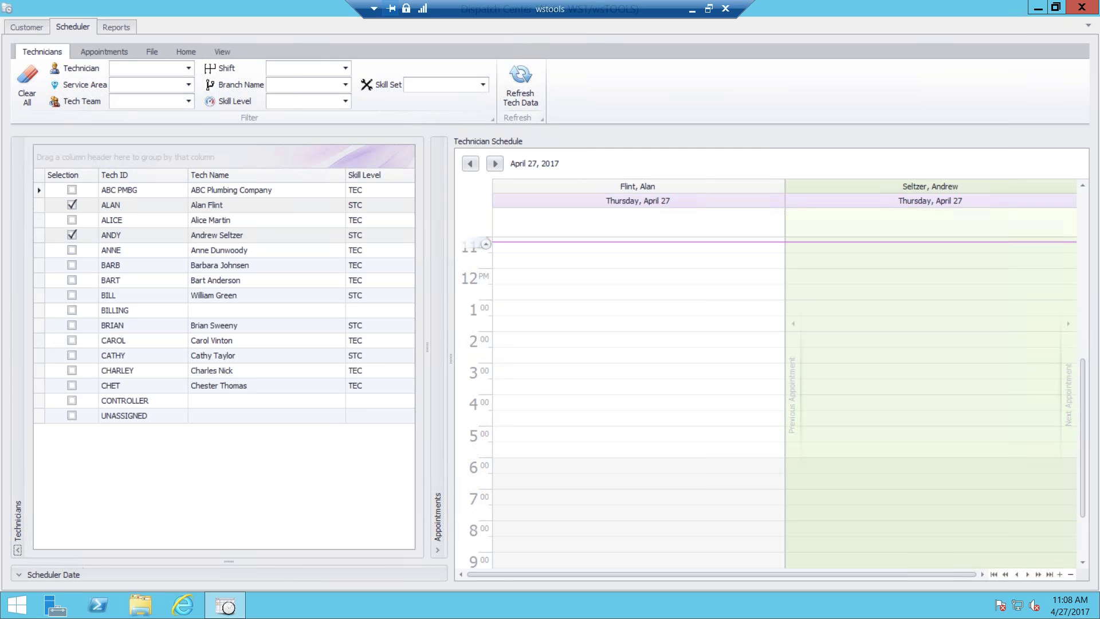
click(19, 575)
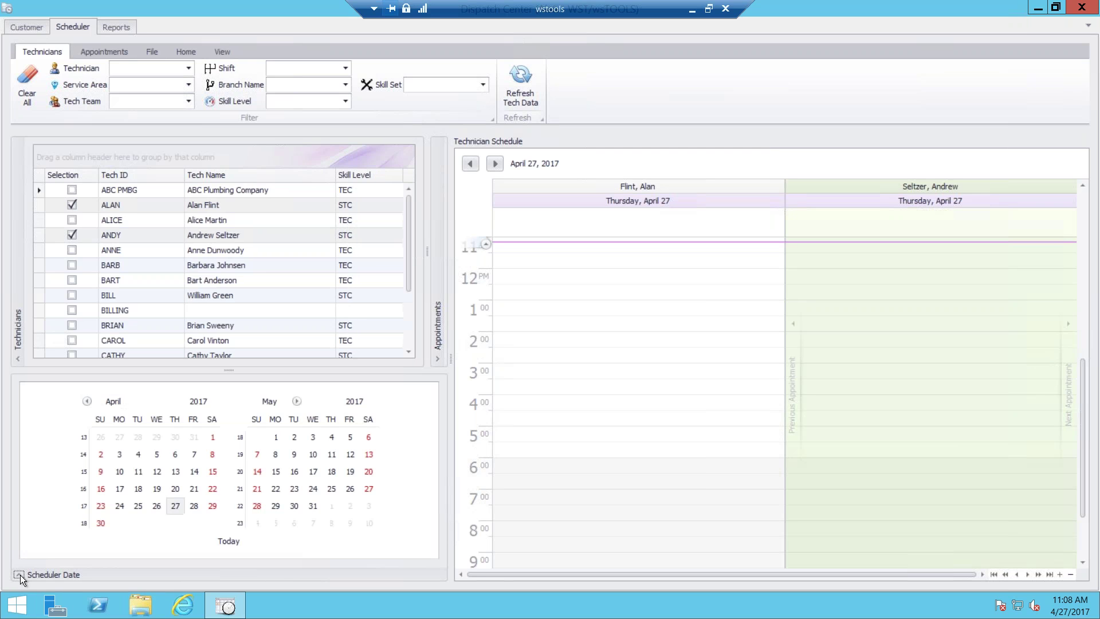
click(18, 574)
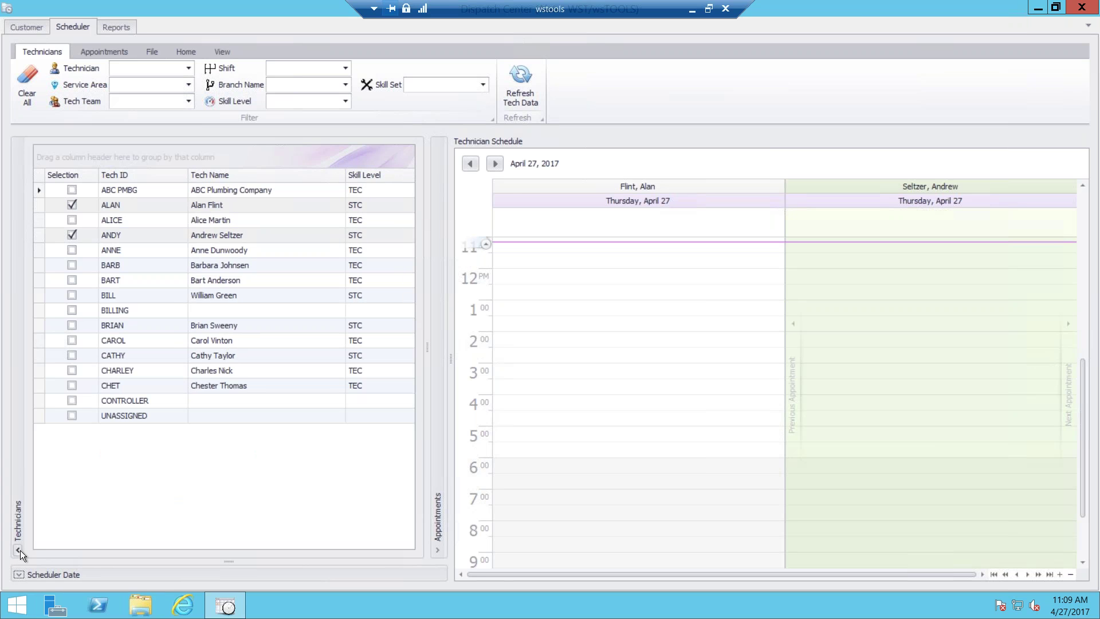
click(19, 550)
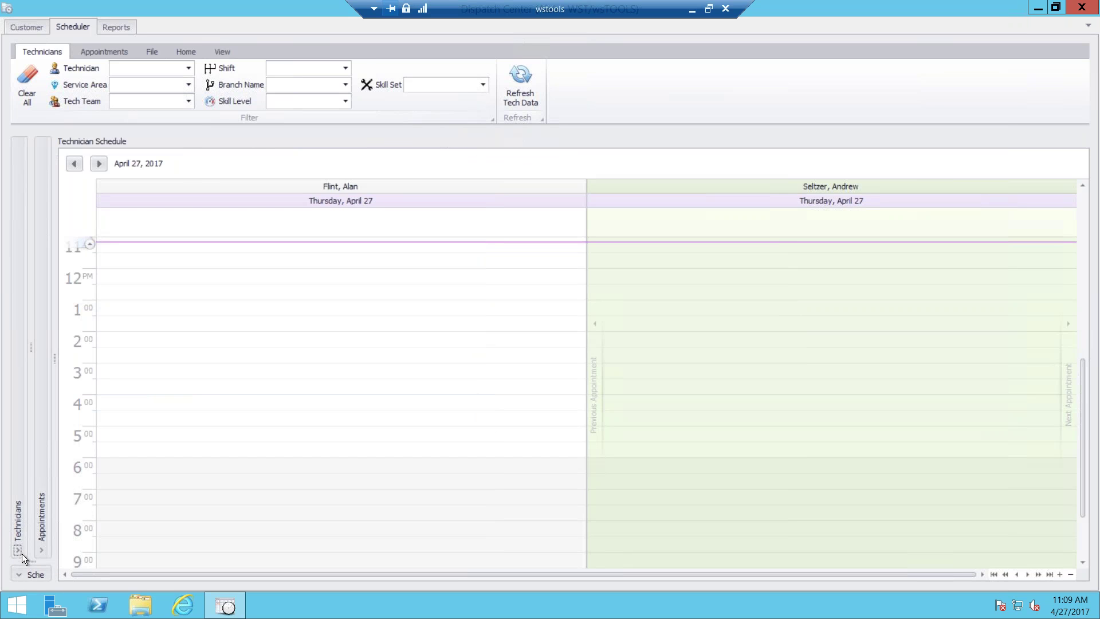
click(42, 549)
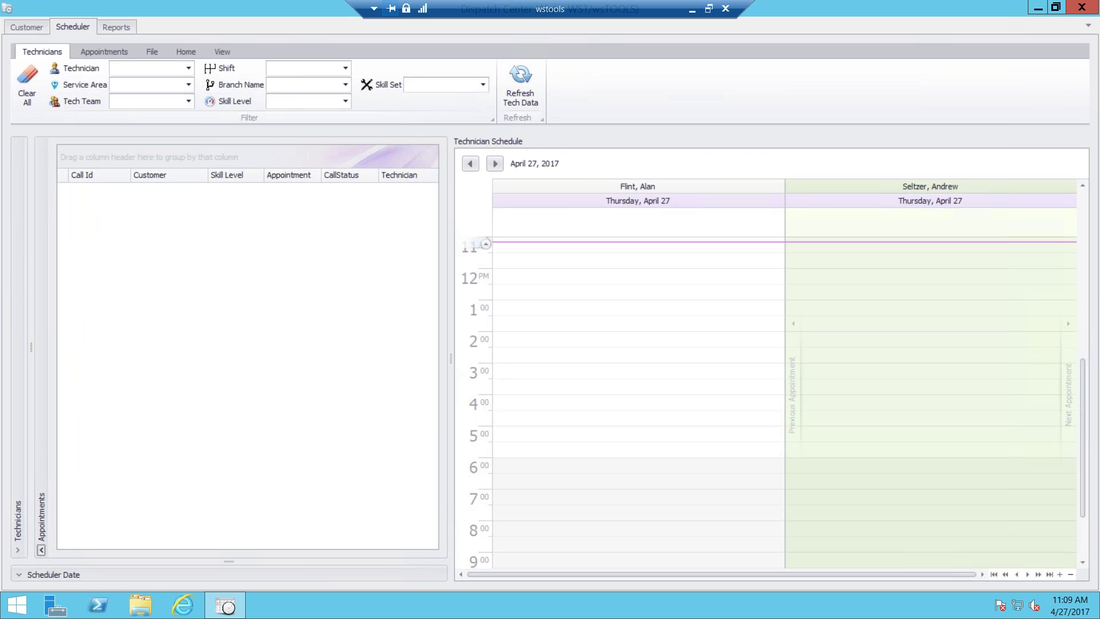
click(41, 549)
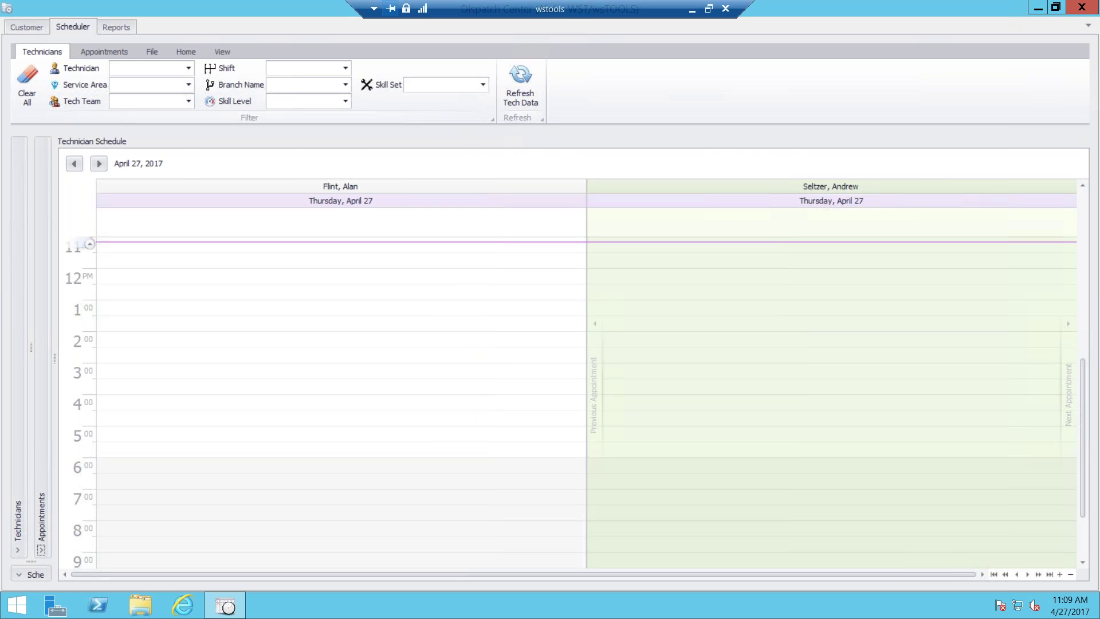
click(18, 551)
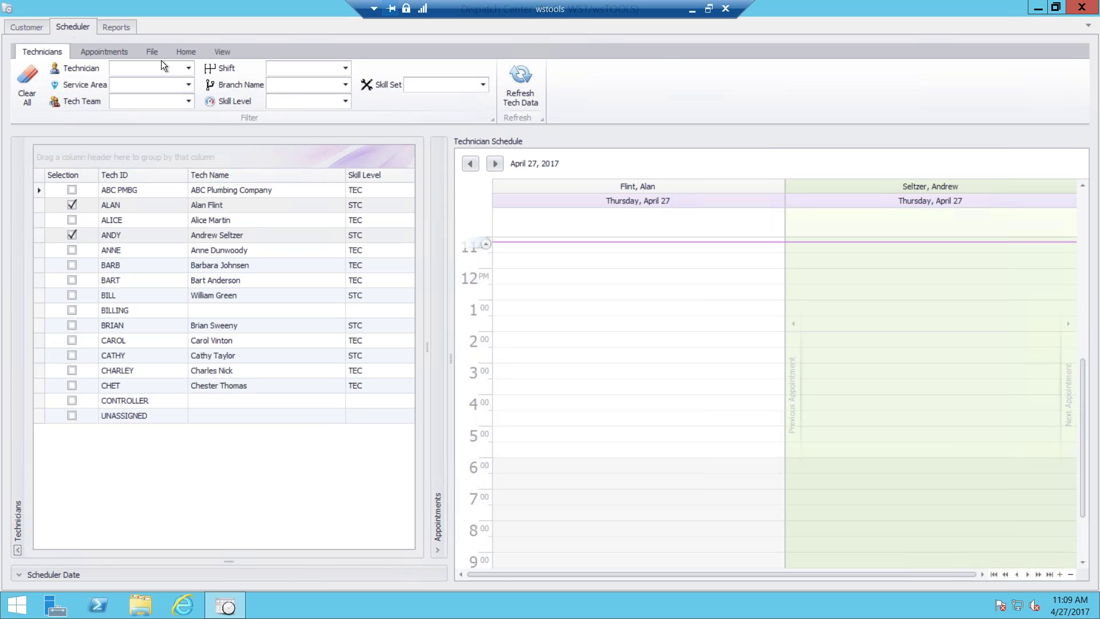
- Start a new service call for Lange Hardware with description LEAKING PIPE and problem type LEAKING PIPE
click(189, 51)
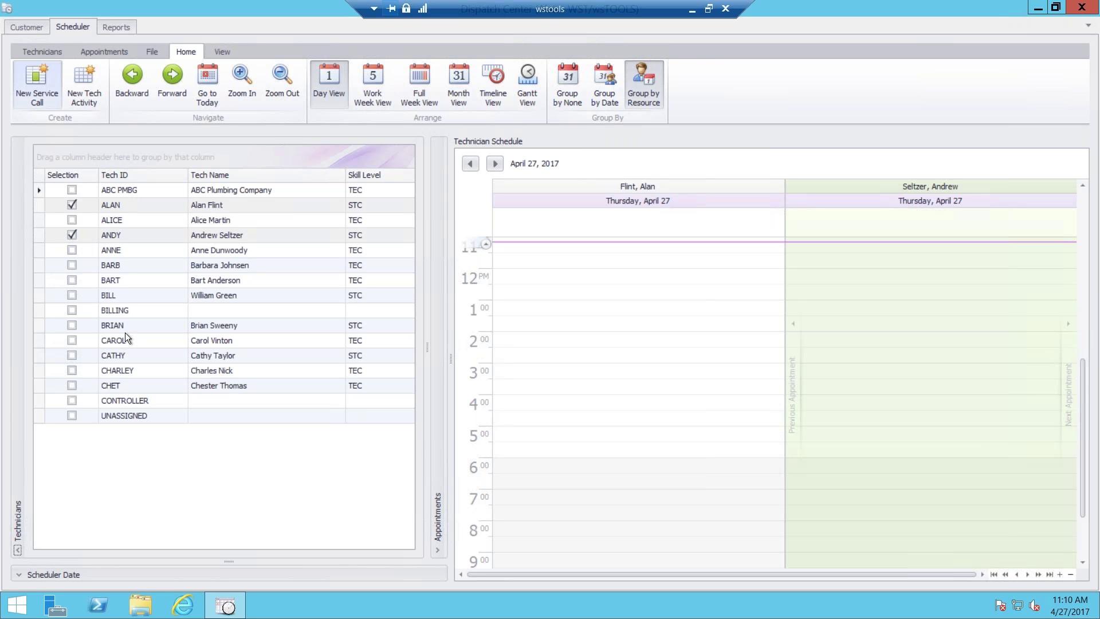
click(36, 81)
click(36, 80)
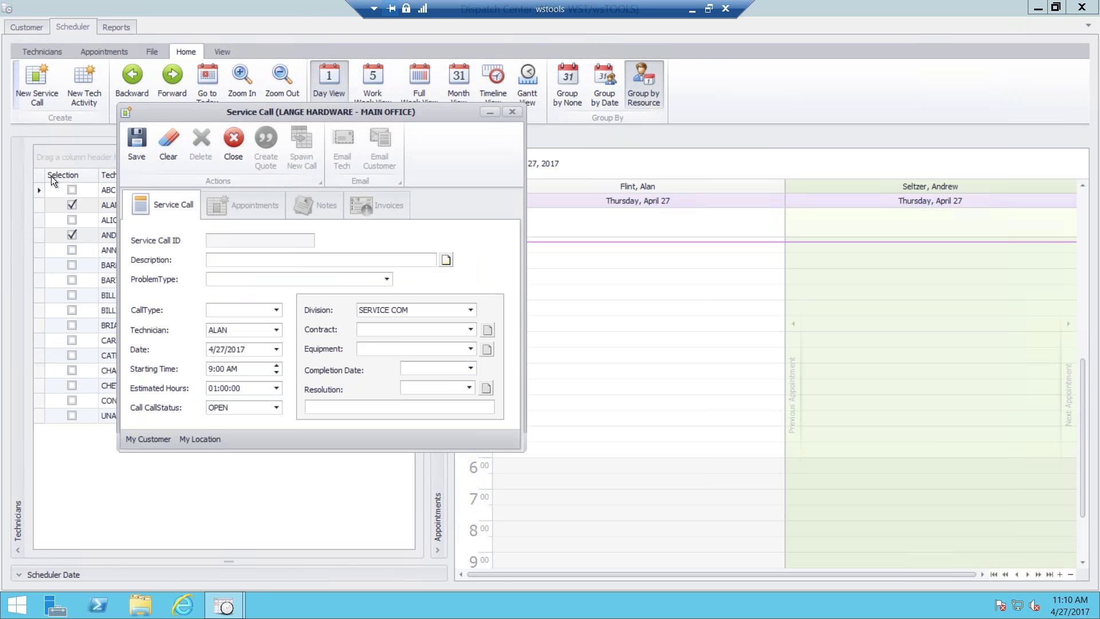
click(216, 259)
text(LEAKING PIPE)
click(386, 280)
drag(387, 307, 386, 322)
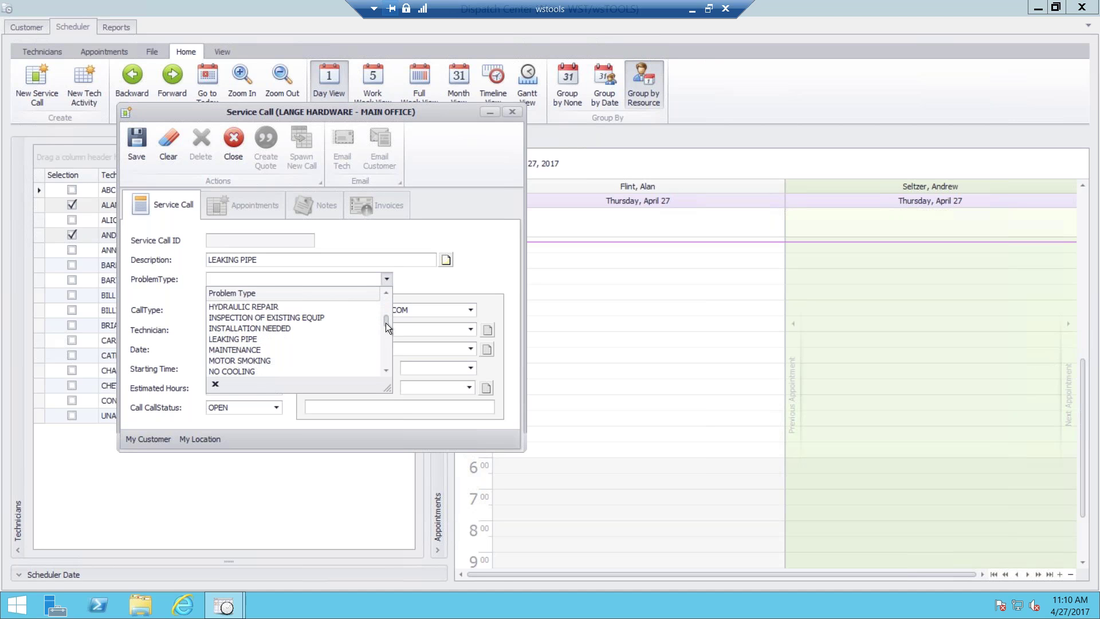
click(262, 338)
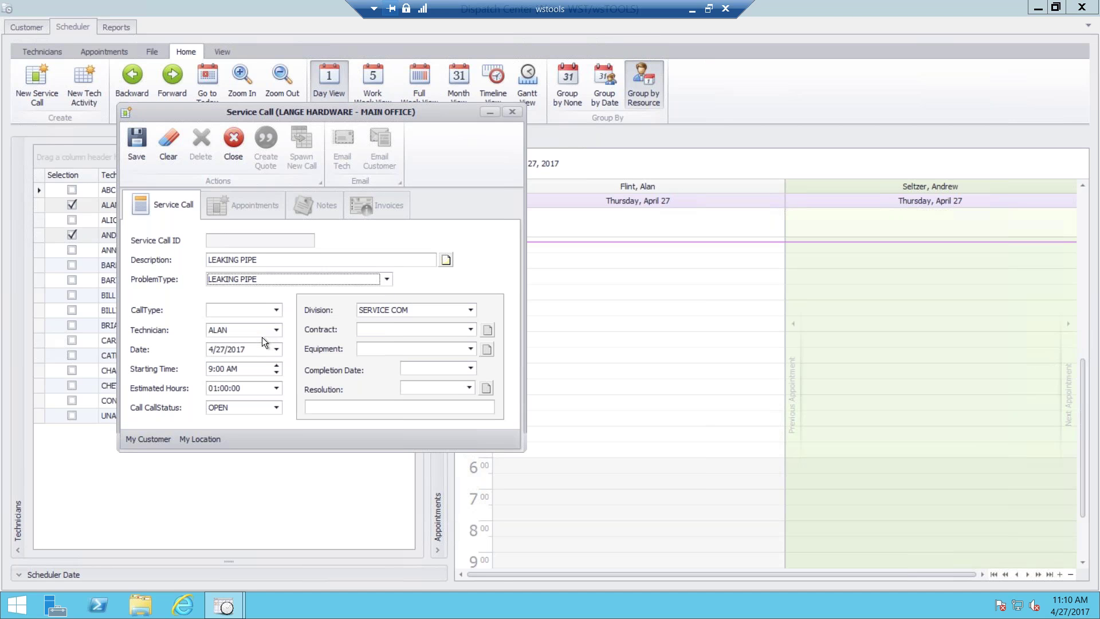
- Set the call type to EMERGENCY and the starting time to 11:00 AM, and save the service call
click(276, 309)
click(290, 369)
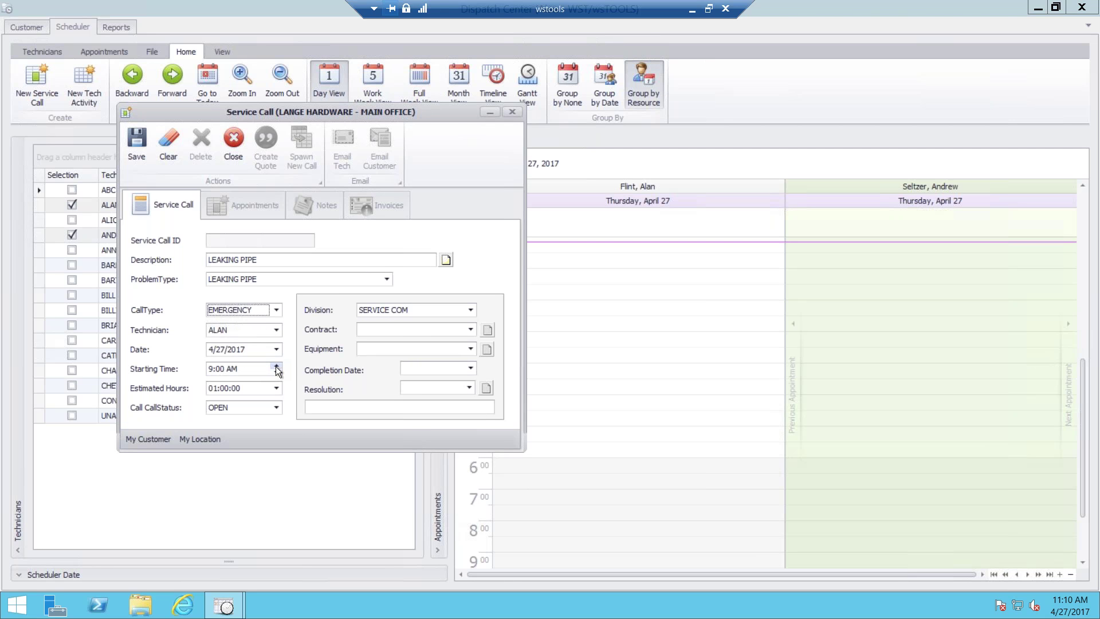
click(276, 367)
click(137, 144)
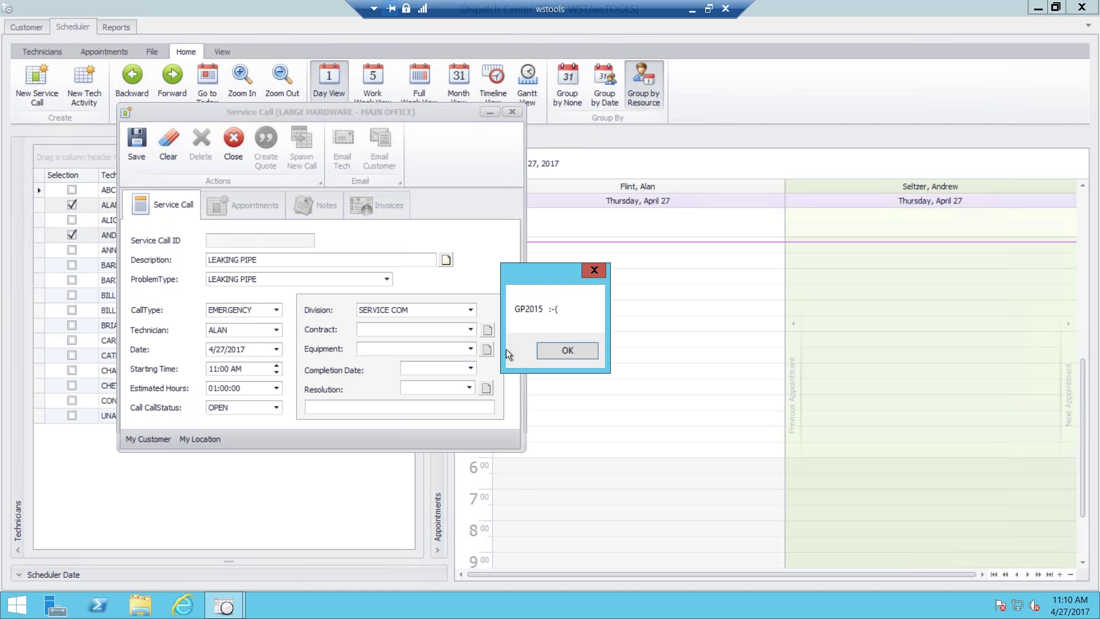
click(579, 349)
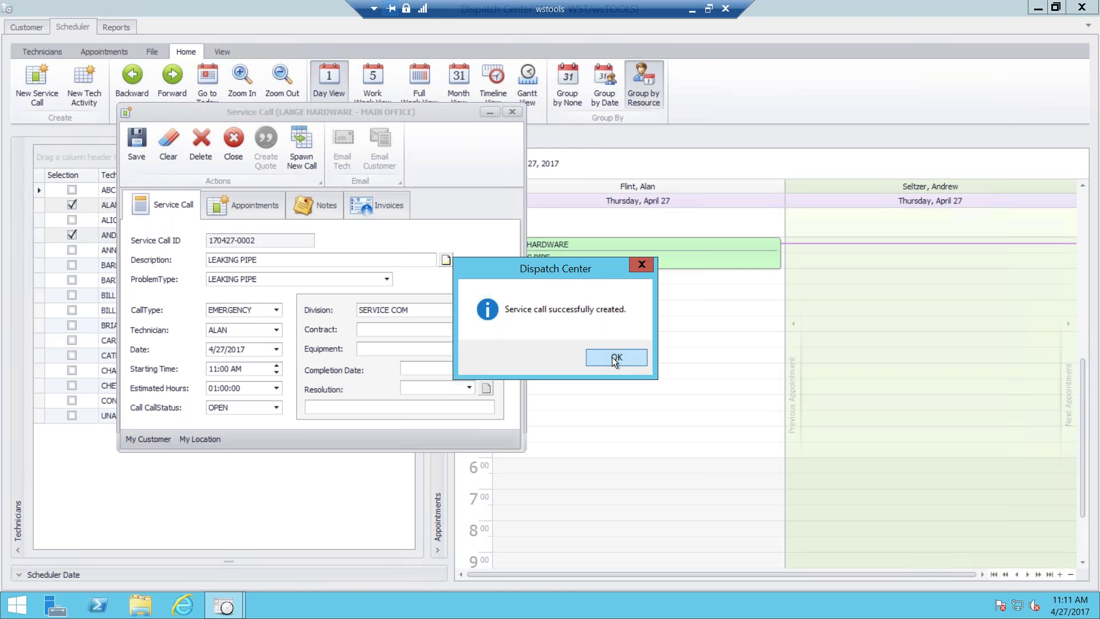
click(612, 357)
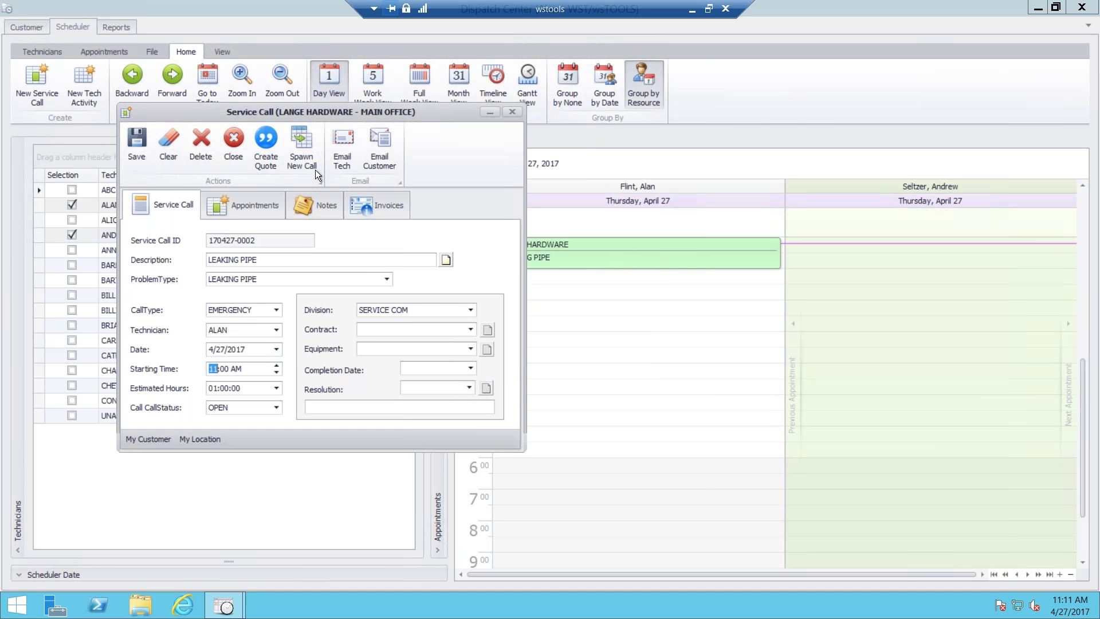
- Create a quote for the service call and import its figures from the QuoteTemplate Excel file on the Desktop
drag(405, 125, 369, 122)
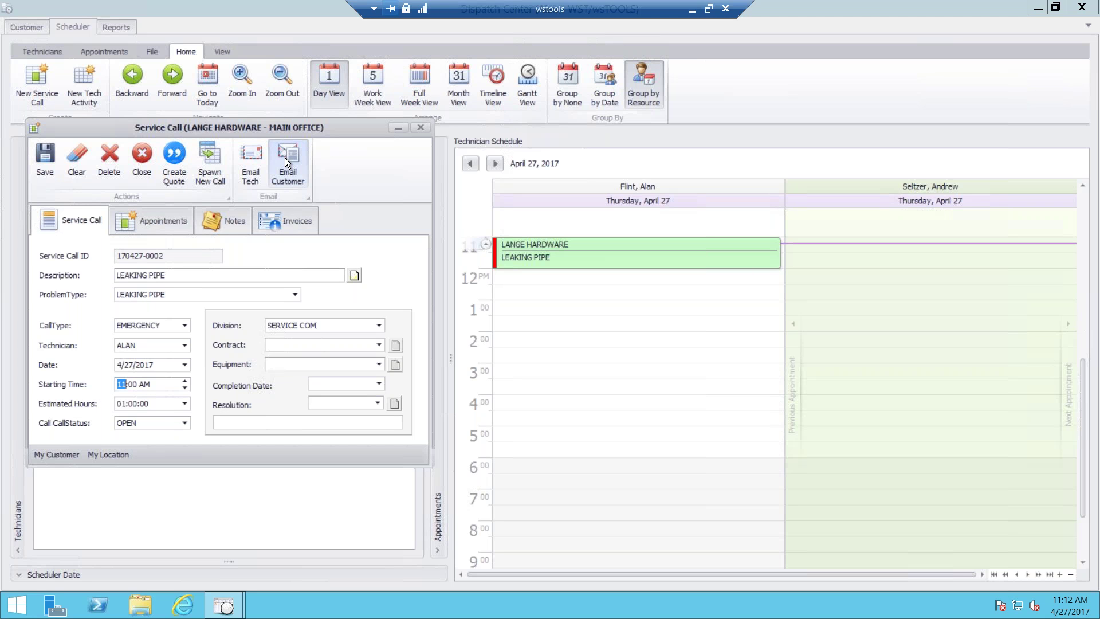
click(175, 161)
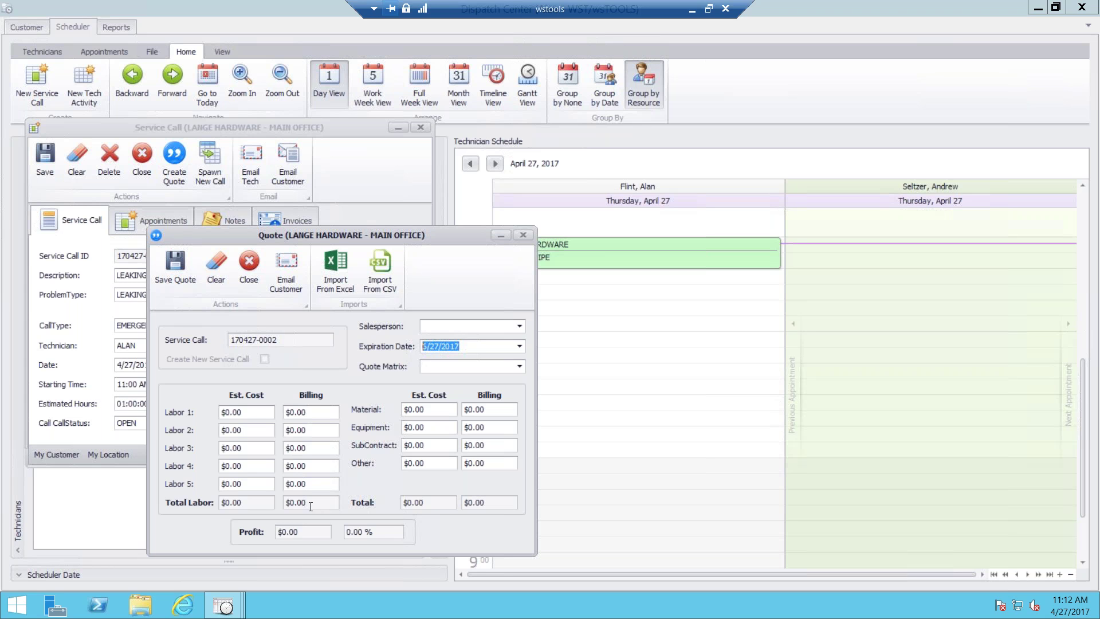
click(341, 273)
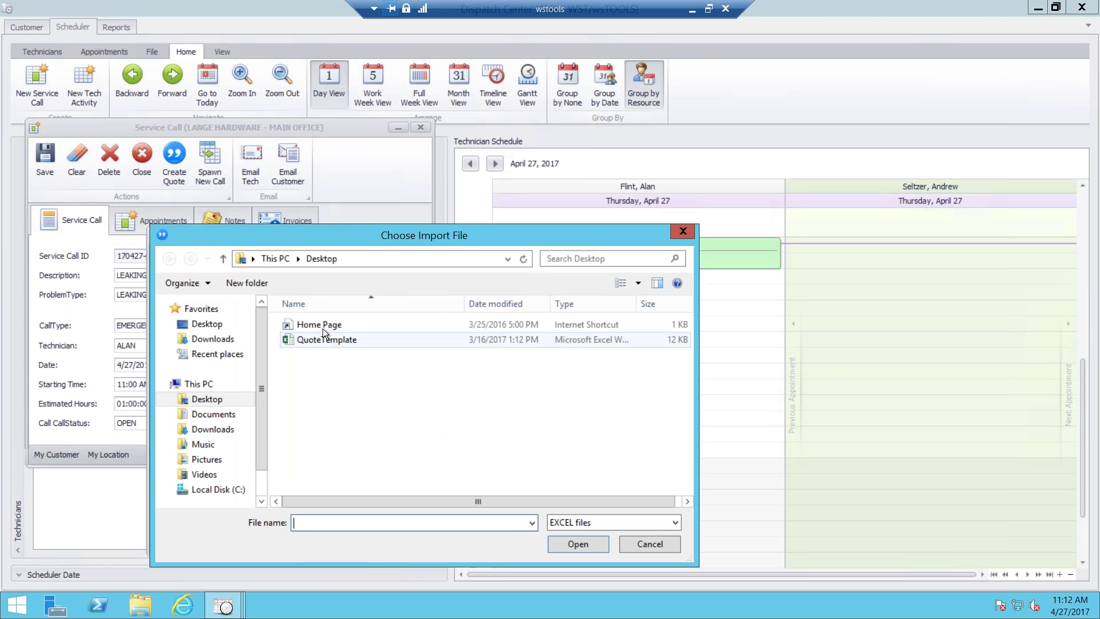
click(323, 340)
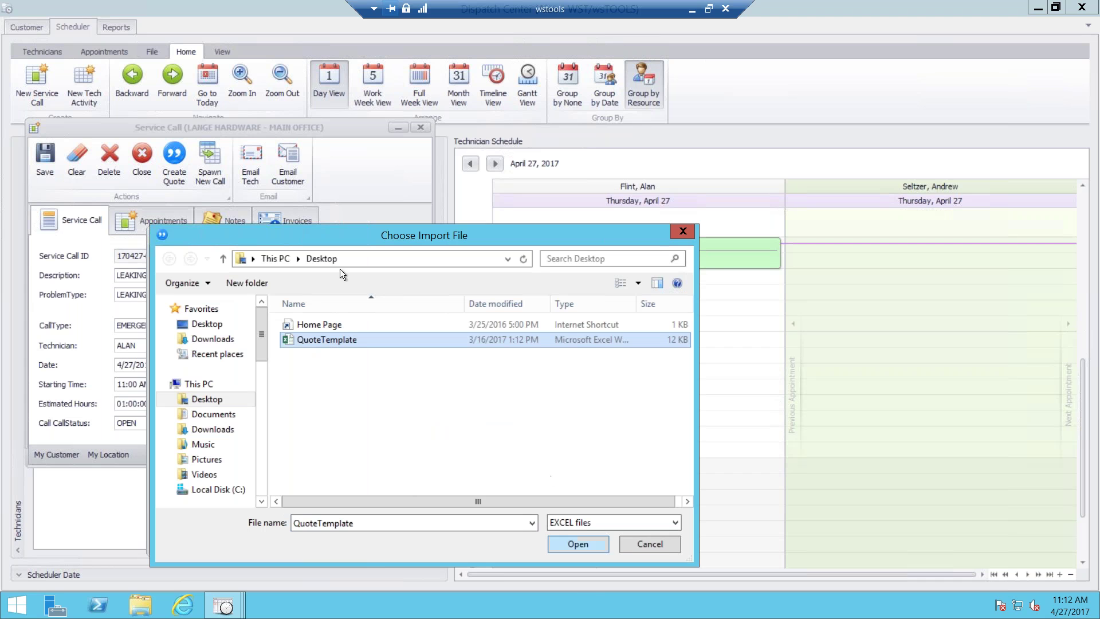
click(577, 544)
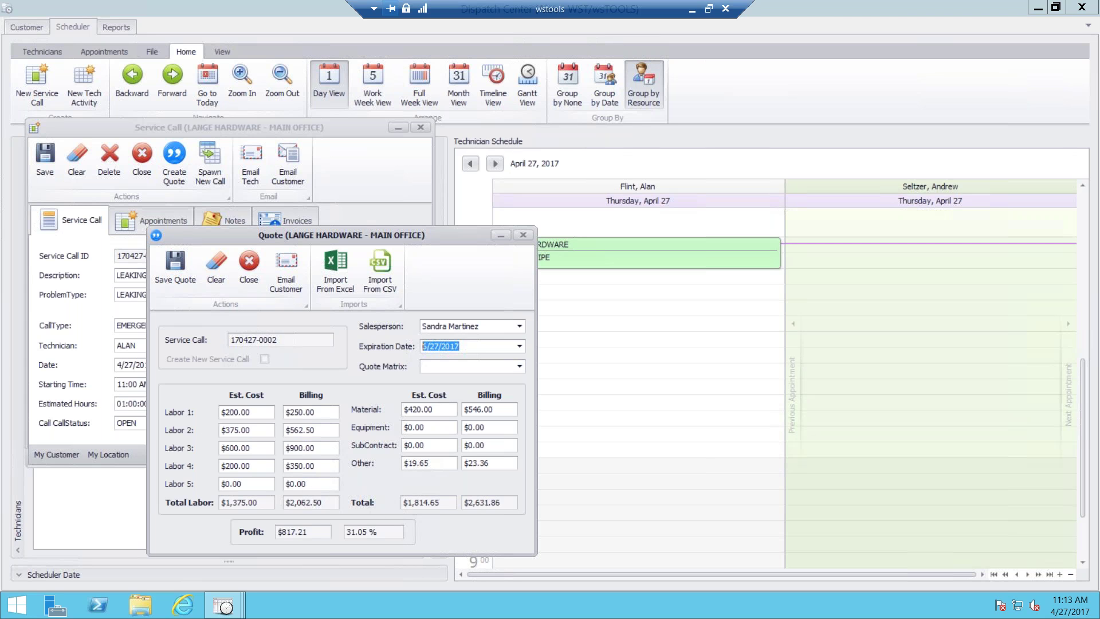
- Save the imported quote for the service call and close the quote window
click(179, 267)
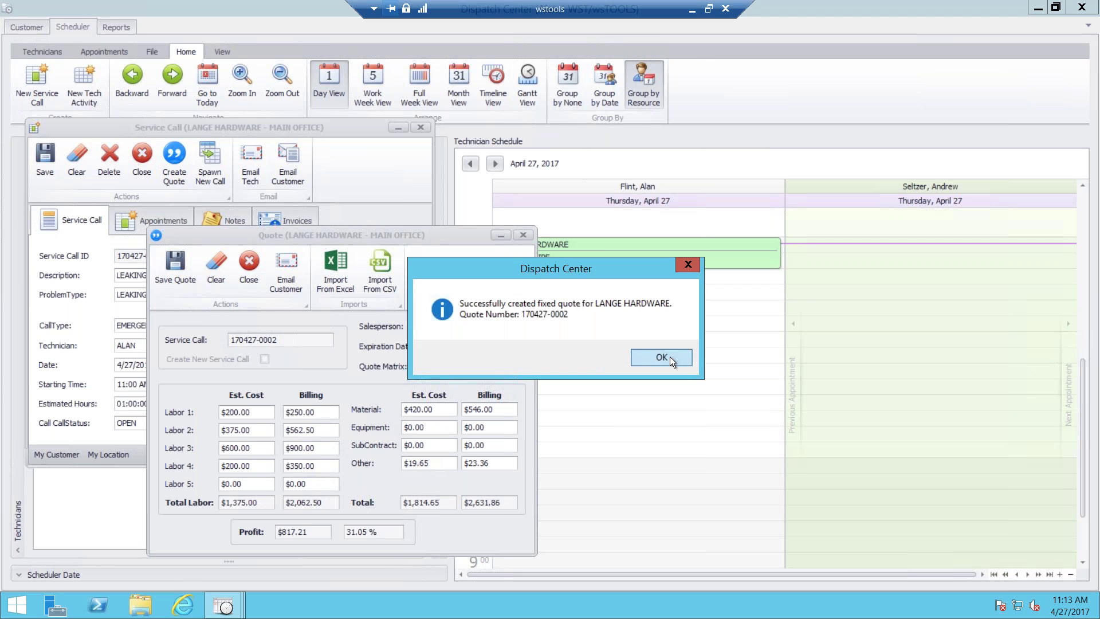
click(669, 356)
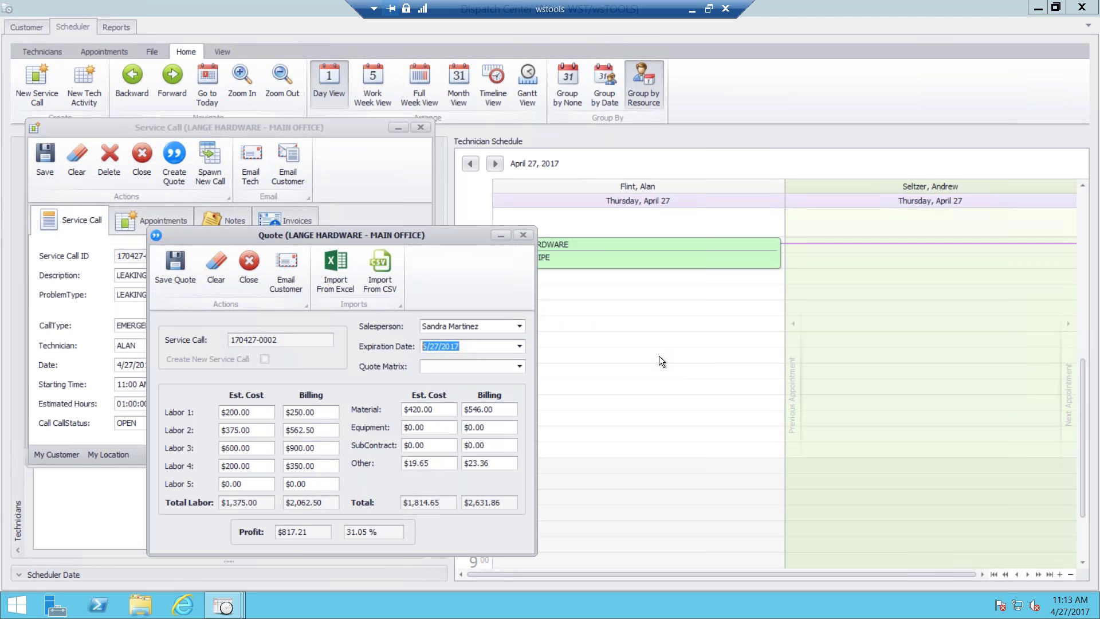
click(523, 235)
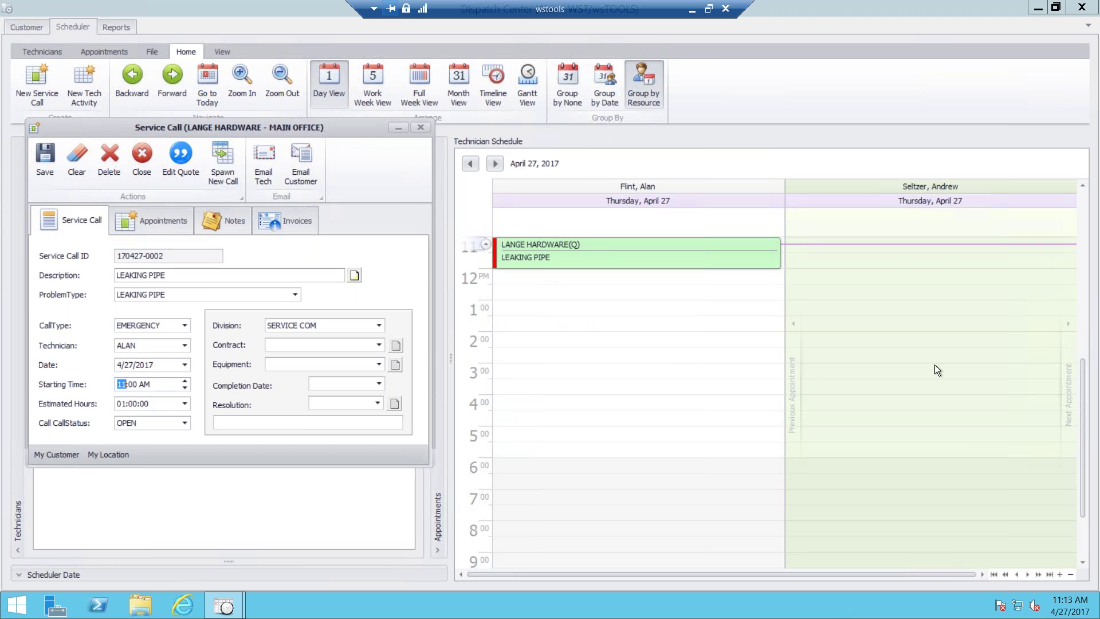
- Reopen the saved quote to review it, and close both the quote and the service call
click(178, 157)
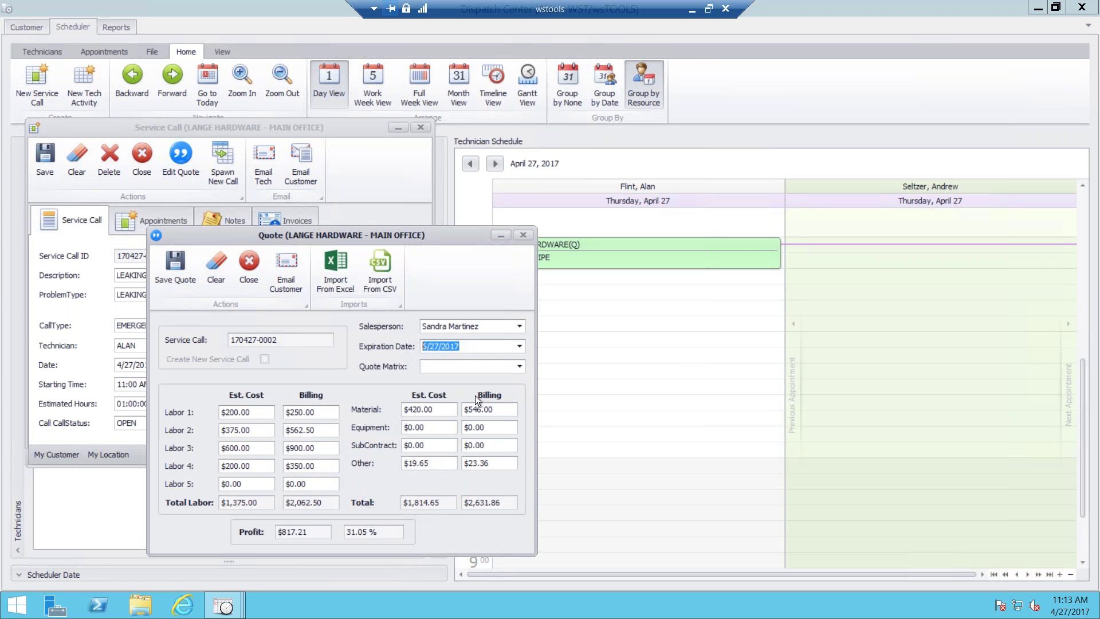
click(522, 235)
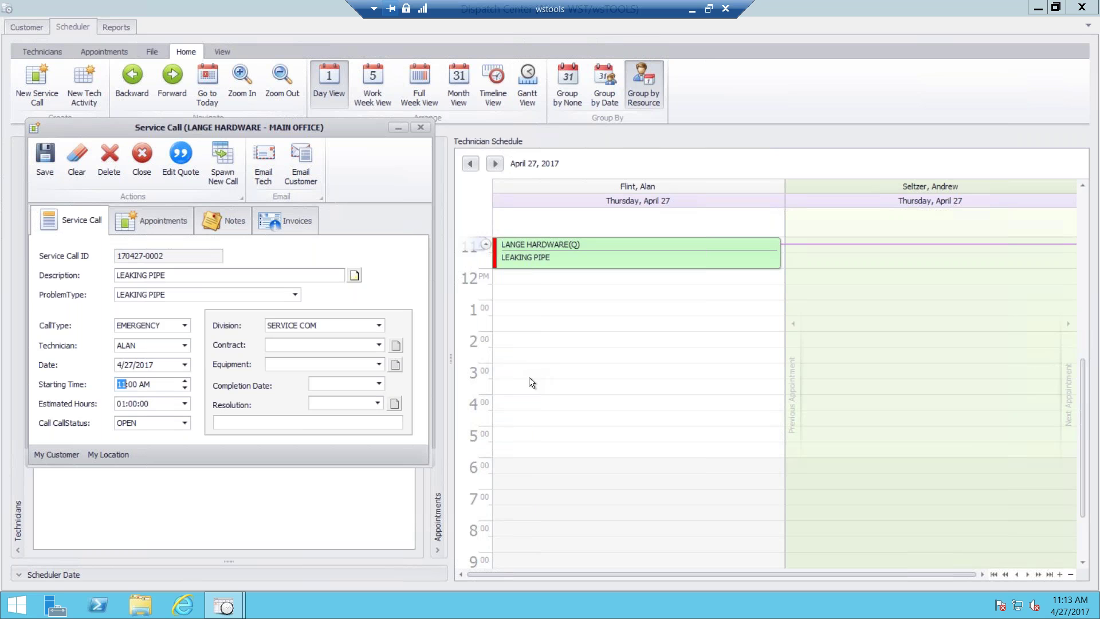
click(422, 127)
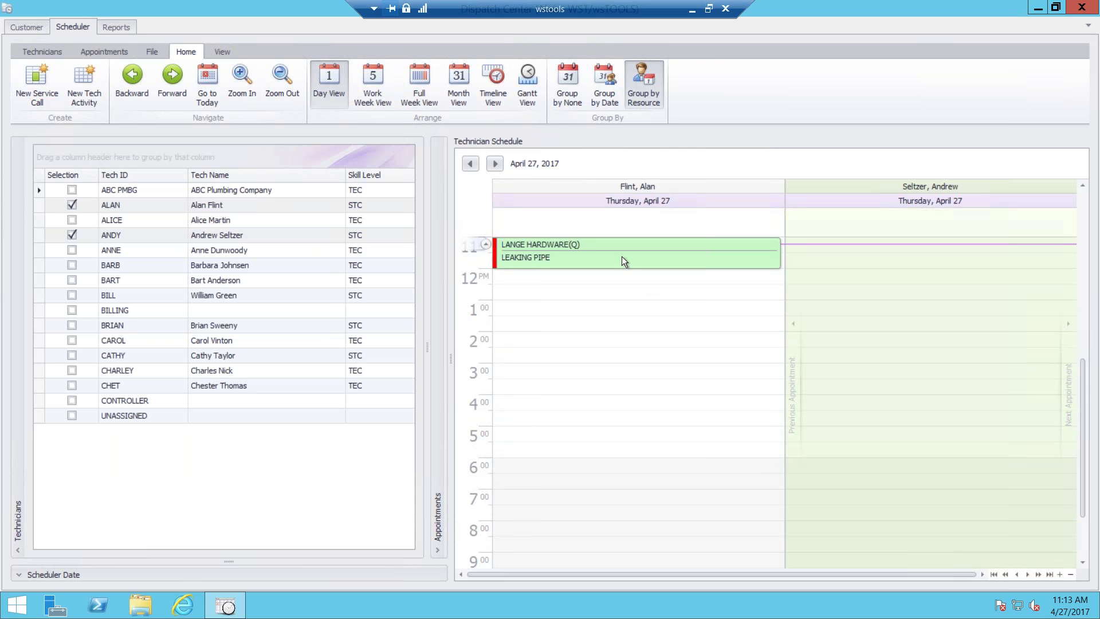
- Preview the LEAKING PIPE appointment's summary in the technician schedule and open its service call
mouse_move(629, 264)
mouse_move(723, 267)
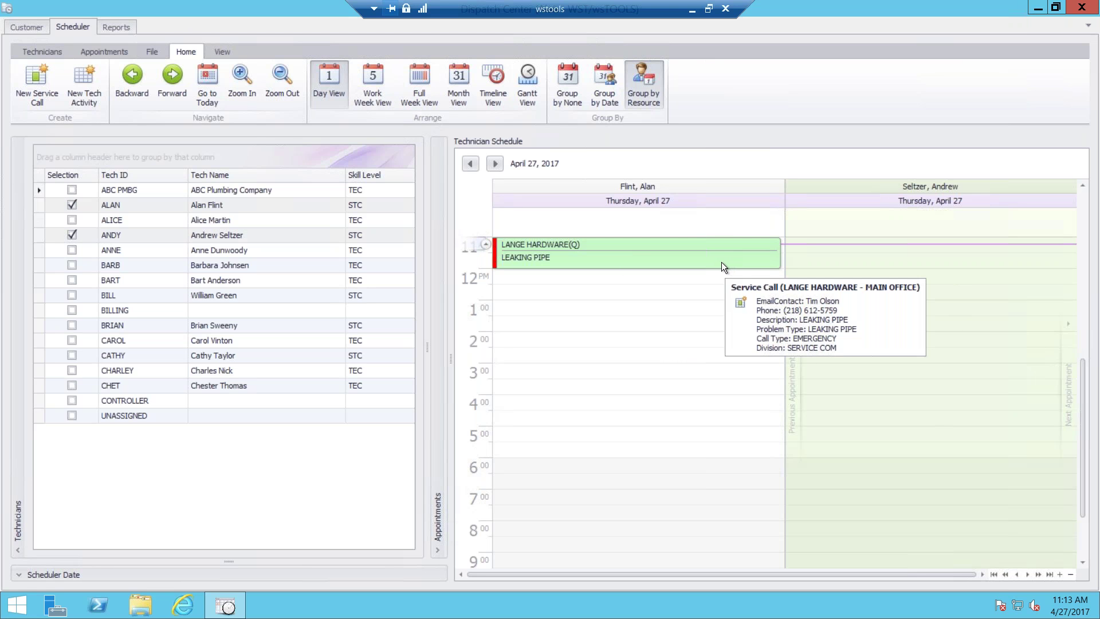
double_click(662, 259)
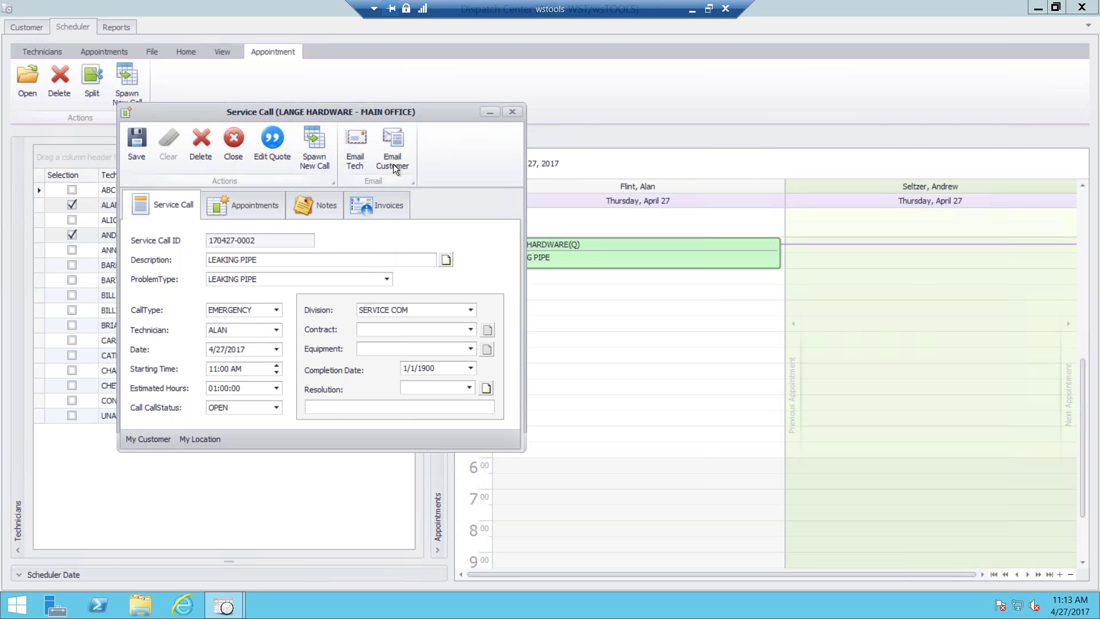
- Add the third technician's column to the schedule and move the LEAKING PIPE appointment to the second technician at 12 PM
click(511, 112)
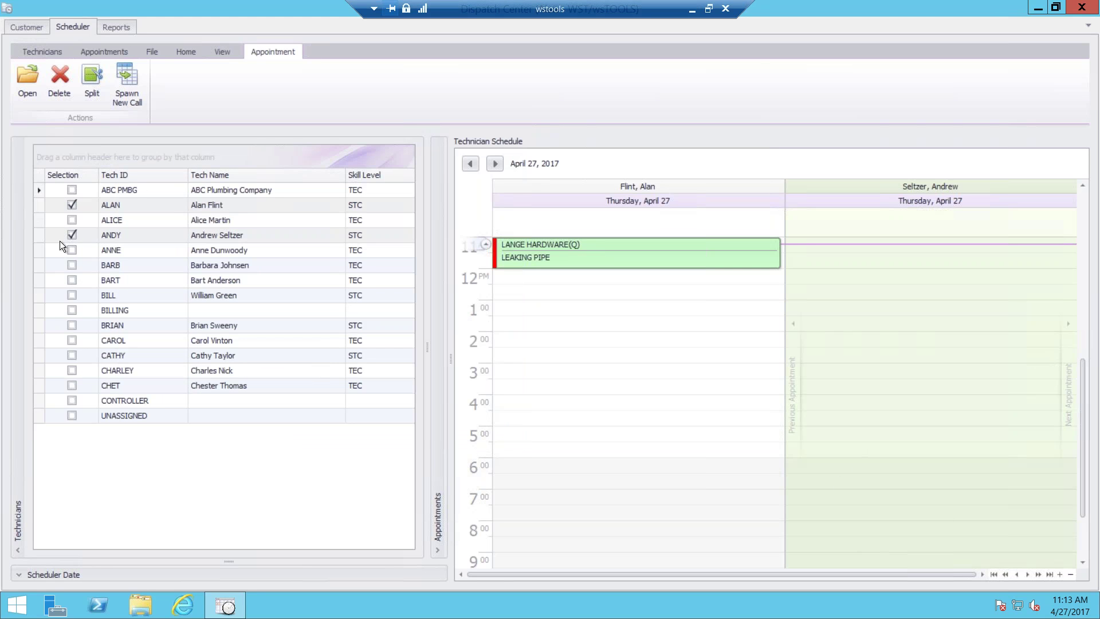
click(72, 220)
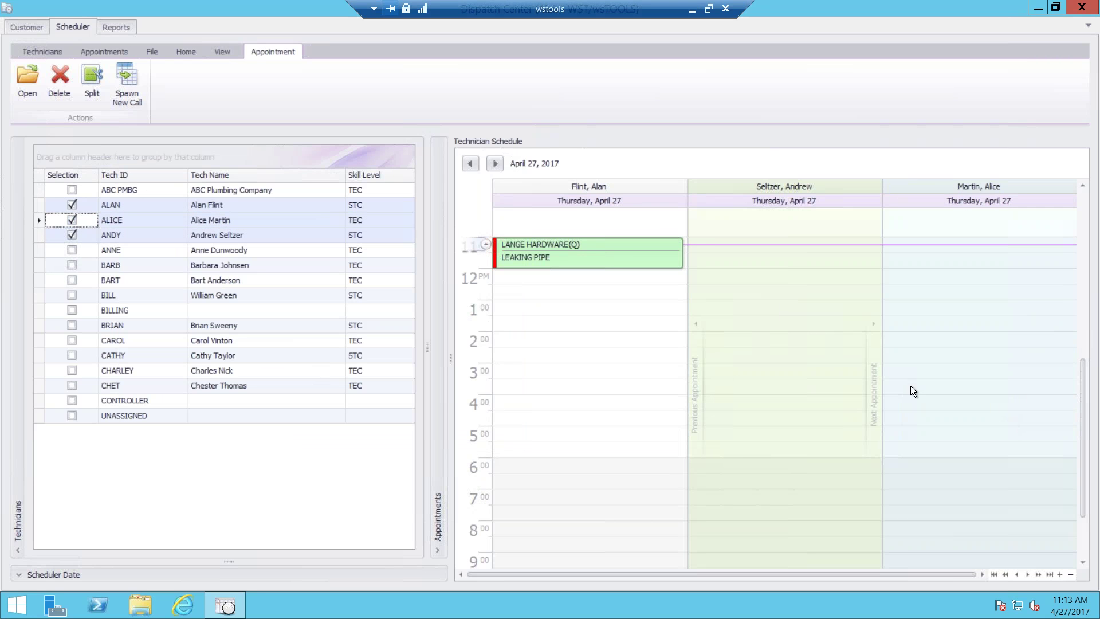
drag(607, 253, 790, 300)
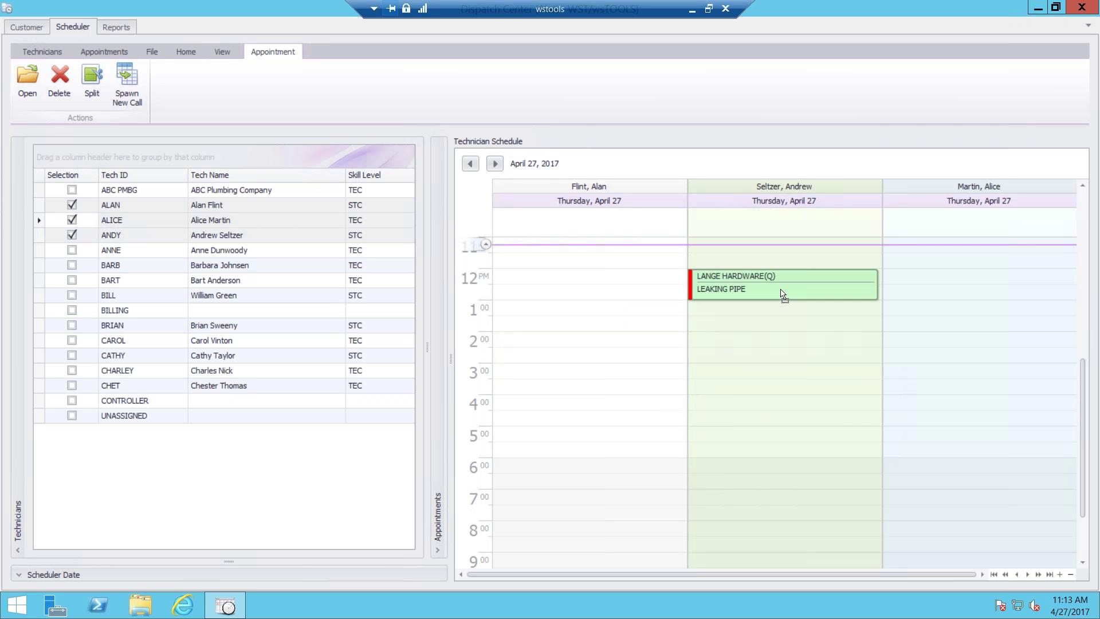
drag(781, 290, 780, 290)
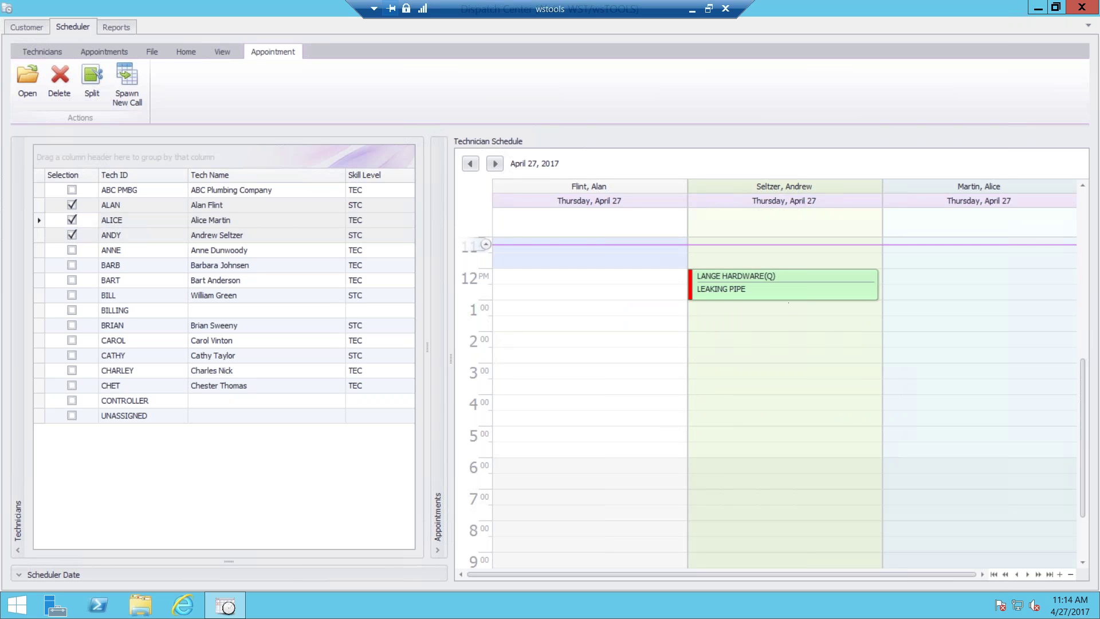
- Open the moved LEAKING PIPE service call, review its technician, start time and appointments list, and close it
double_click(759, 284)
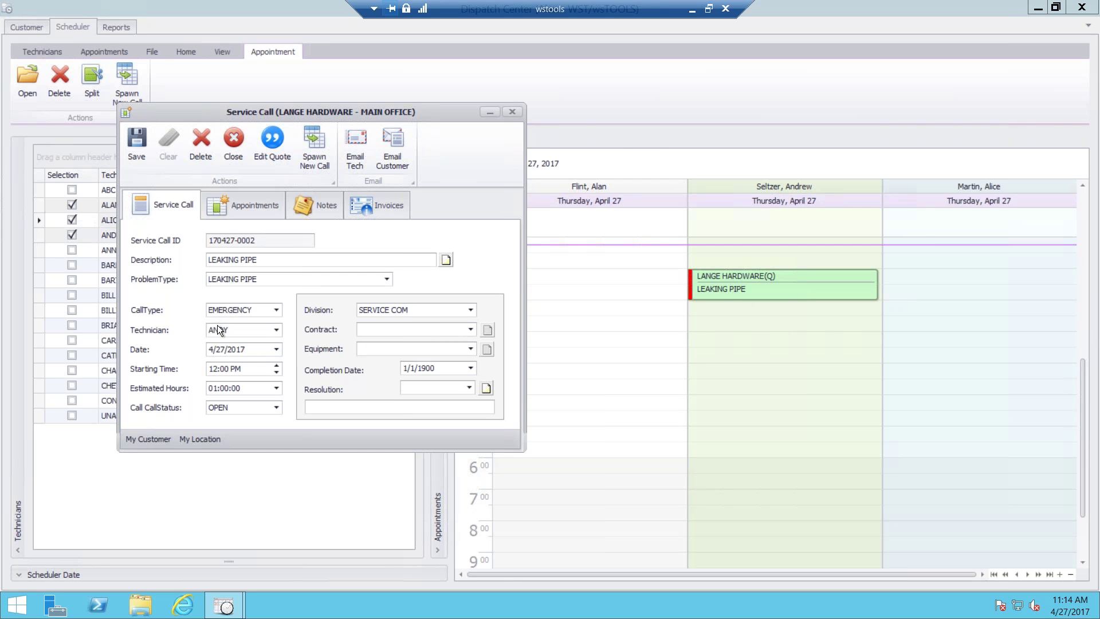
click(248, 207)
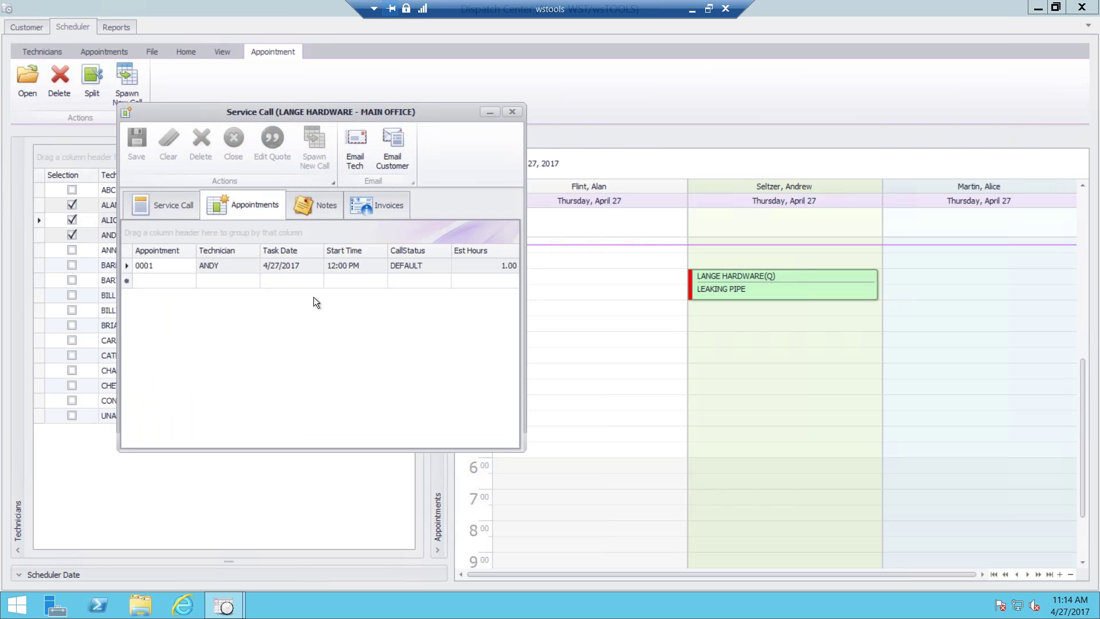
click(511, 112)
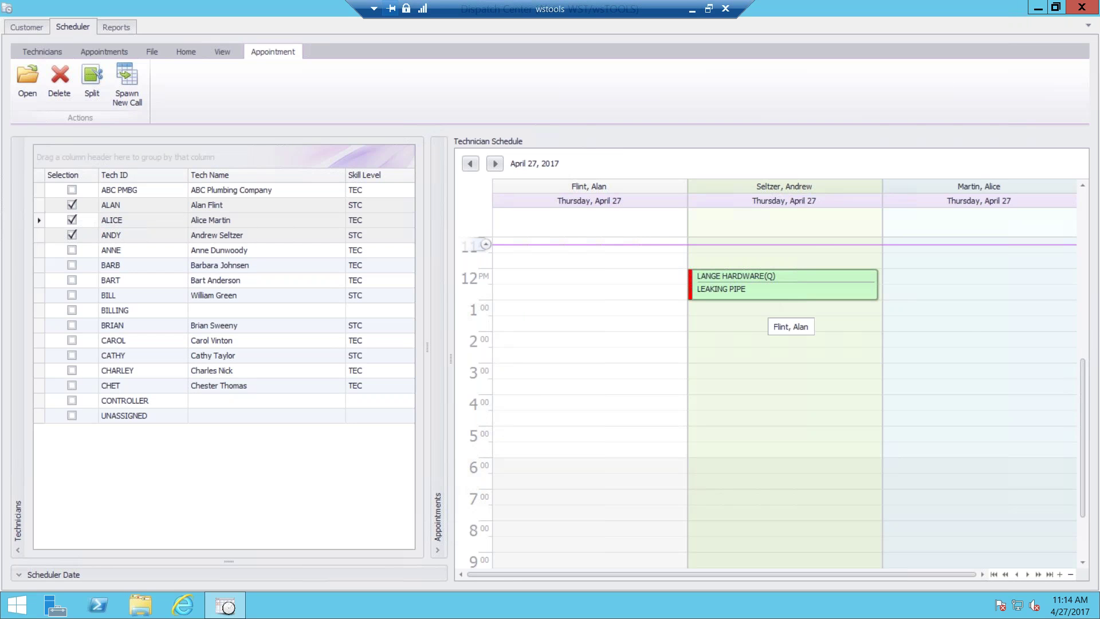
- Move the LEAKING PIPE appointment to the third technician at 12 PM and copy it back to the second technician at the same time
mouse_move(768, 300)
drag(786, 283, 916, 282)
mouse_move(908, 277)
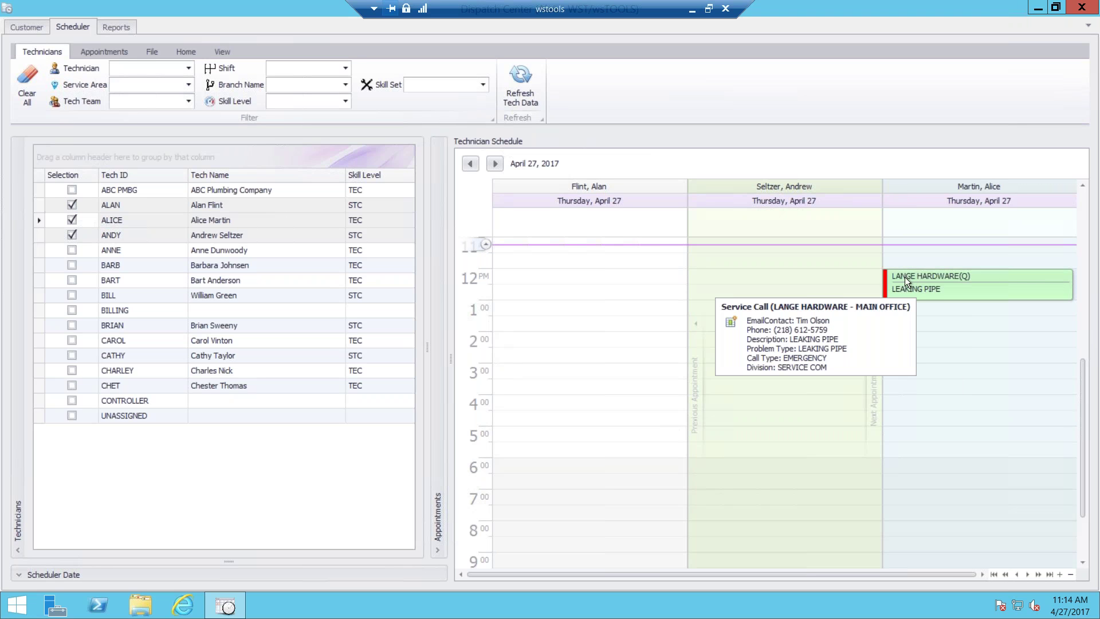
drag(926, 283, 803, 270)
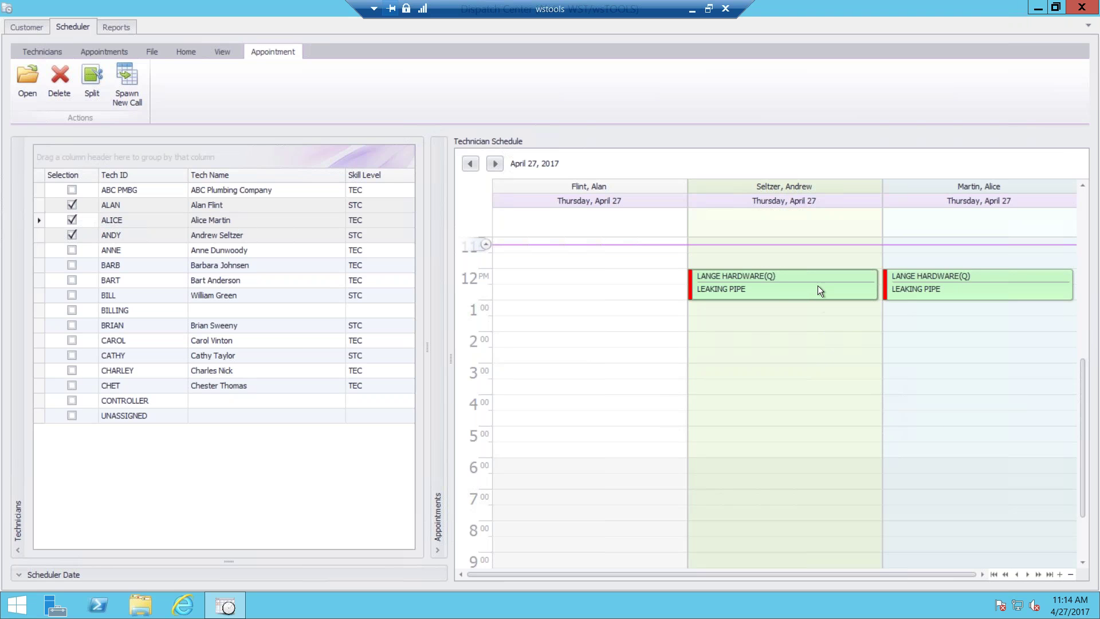
- Open the second technician's LEAKING PIPE appointment, check the service call's list of appointments, and close it
double_click(819, 283)
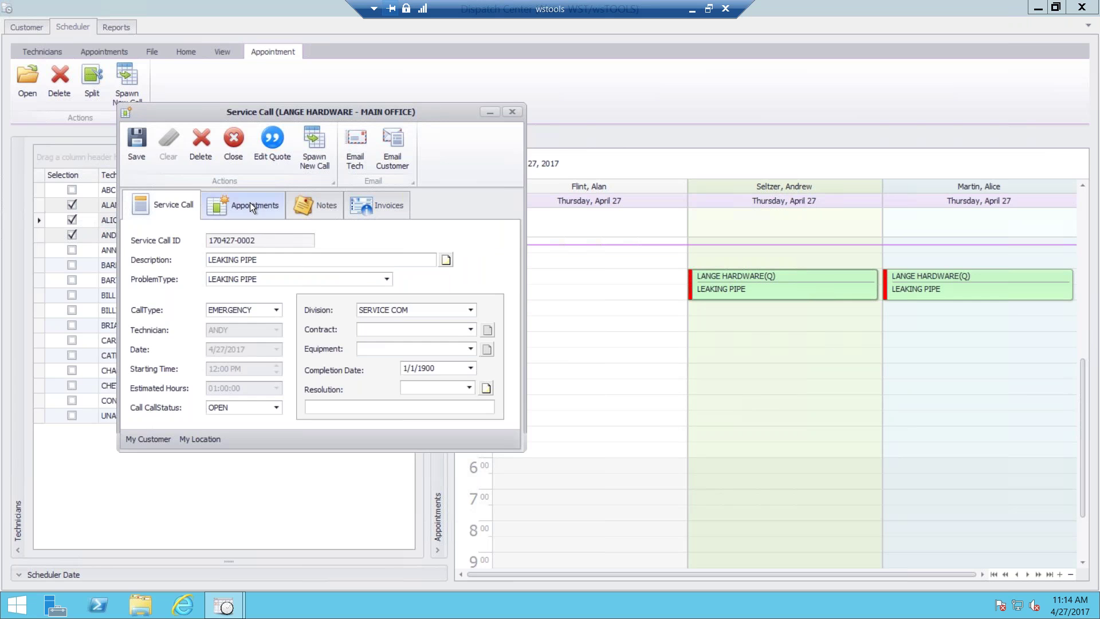
click(250, 205)
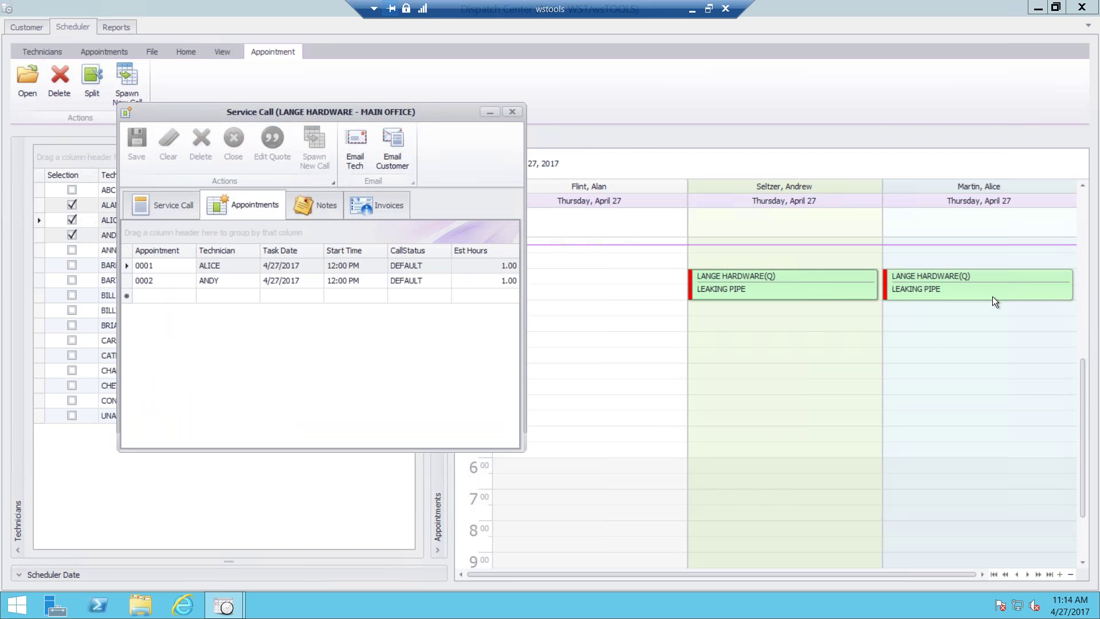
click(511, 111)
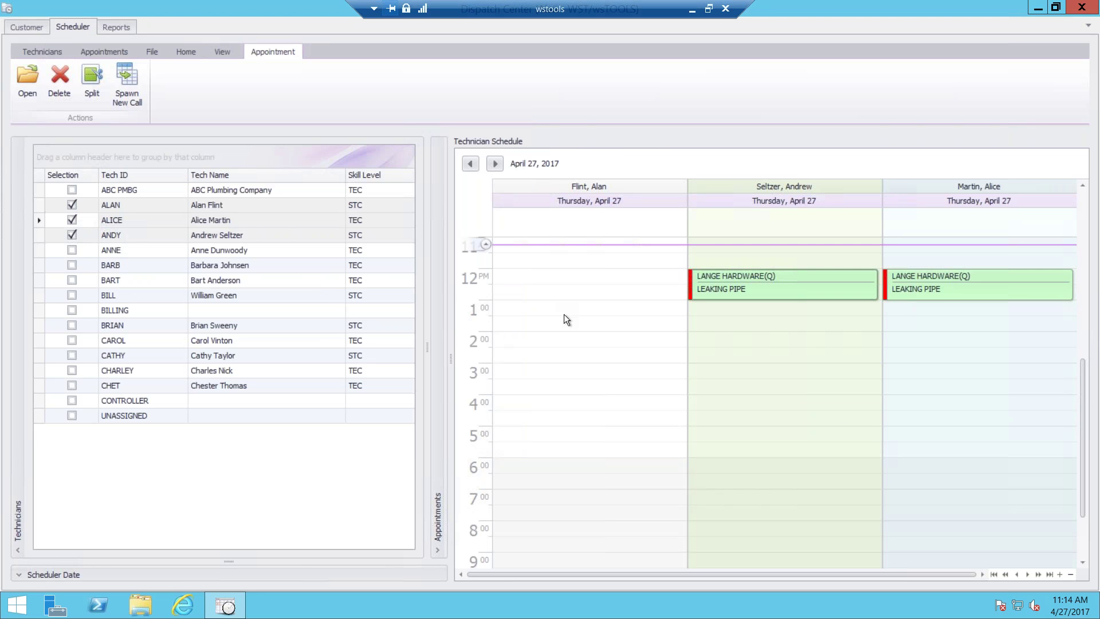
- Show the schedule in Work Week view and preview the third technician's 8 AM appointment on 4/27
click(185, 52)
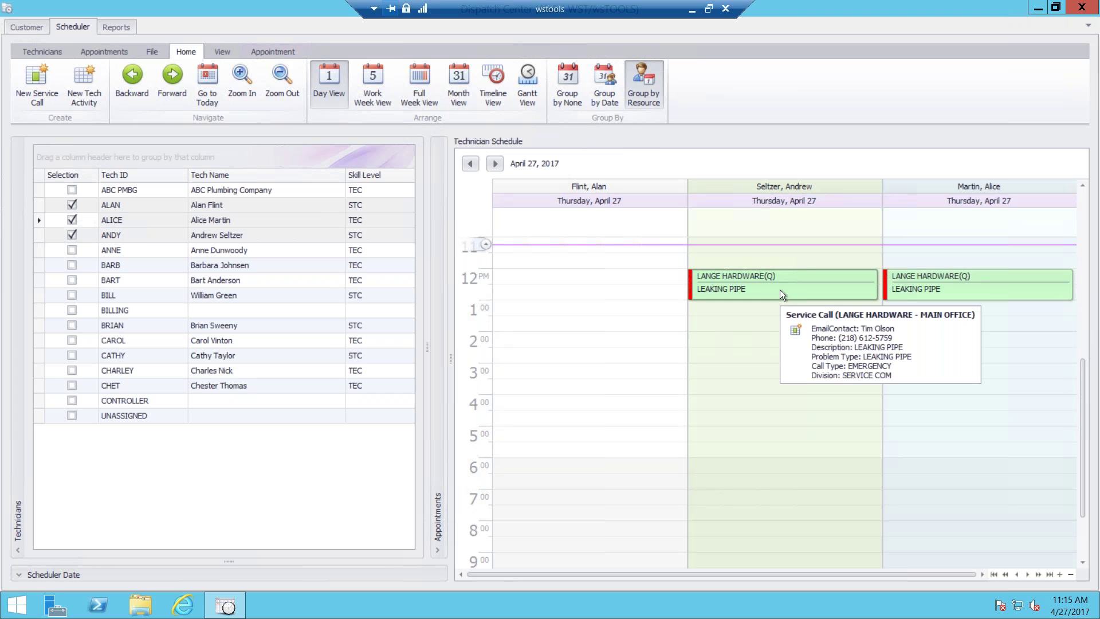
click(373, 76)
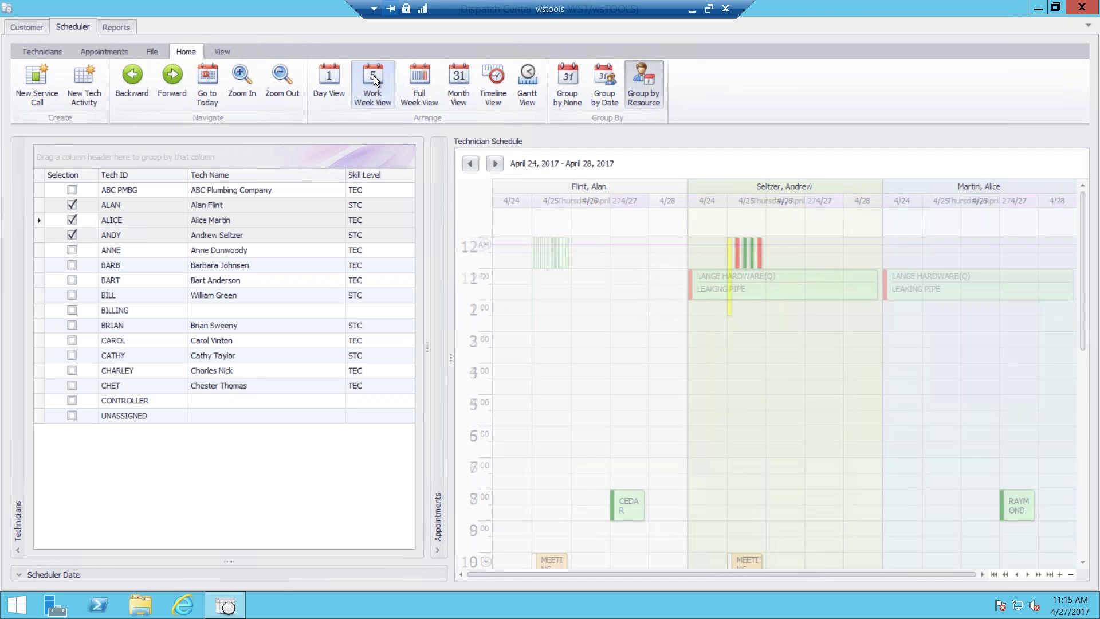
mouse_move(1097, 433)
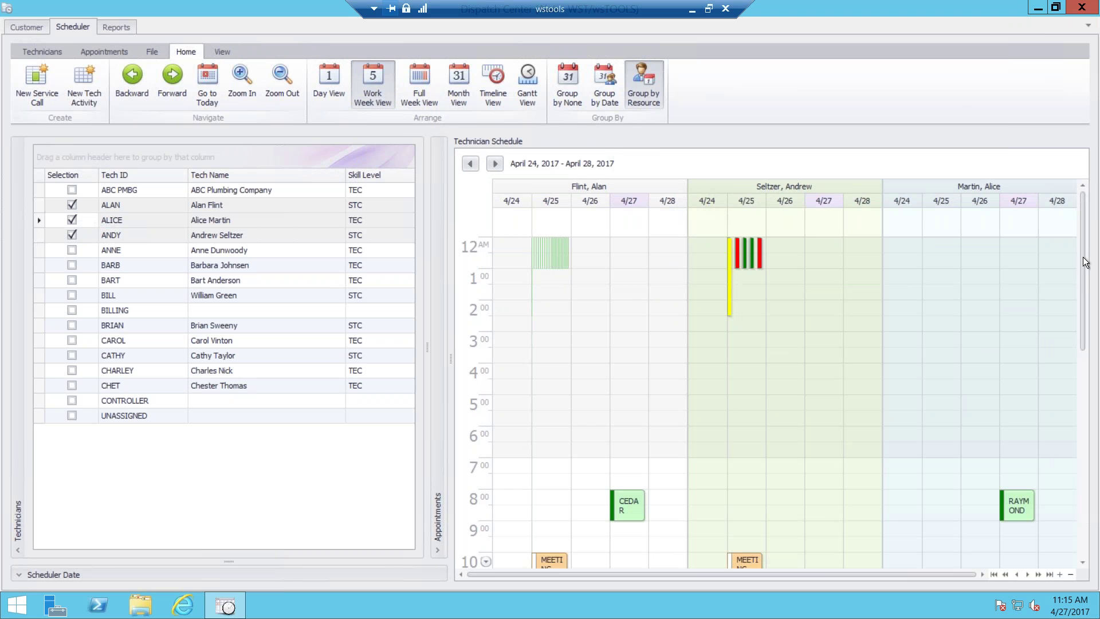
scroll(1050, 331, down, 5)
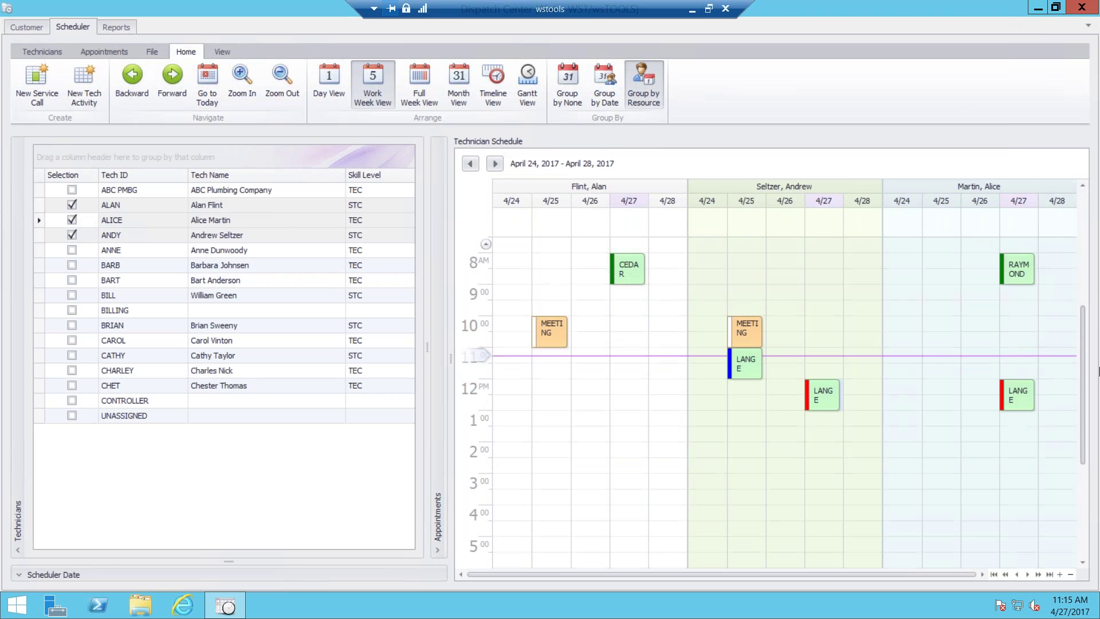
scroll(1050, 331, up, 1)
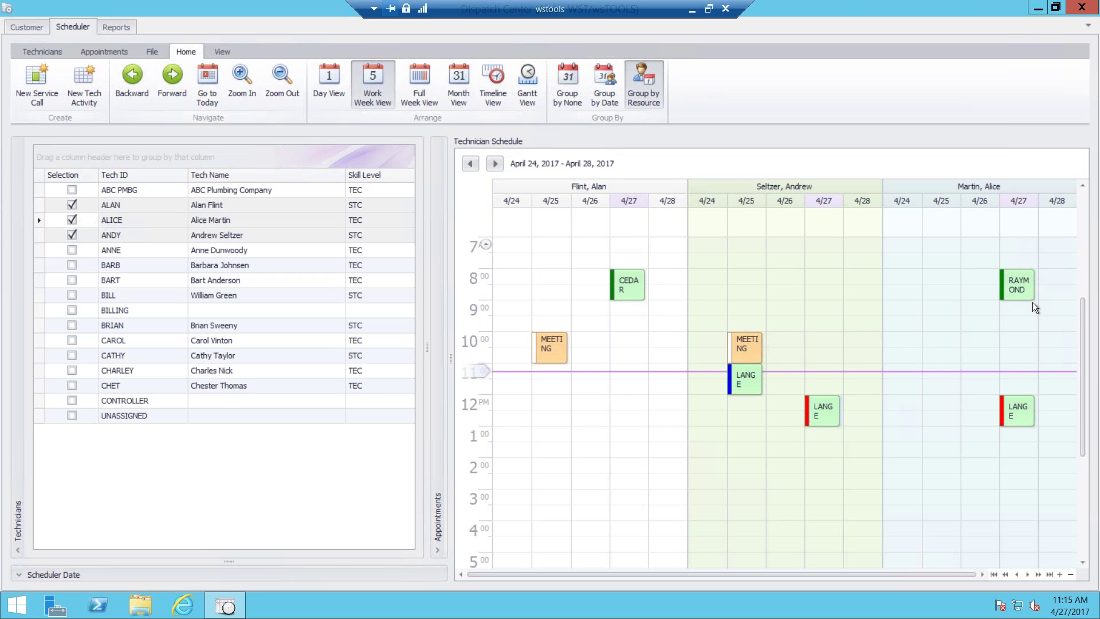
mouse_move(1030, 297)
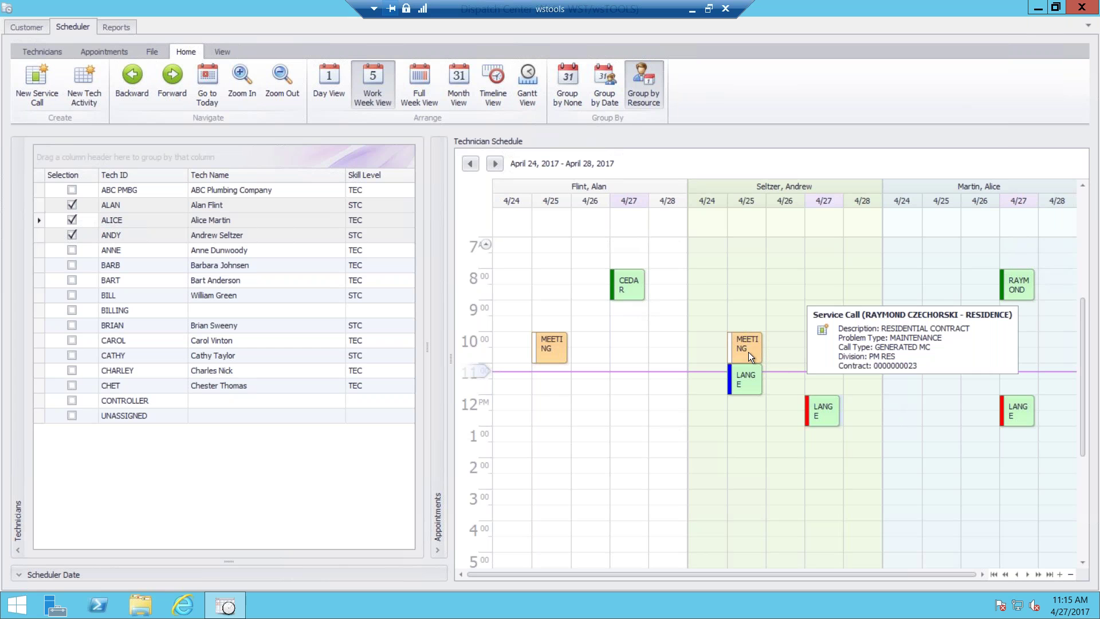
mouse_move(749, 352)
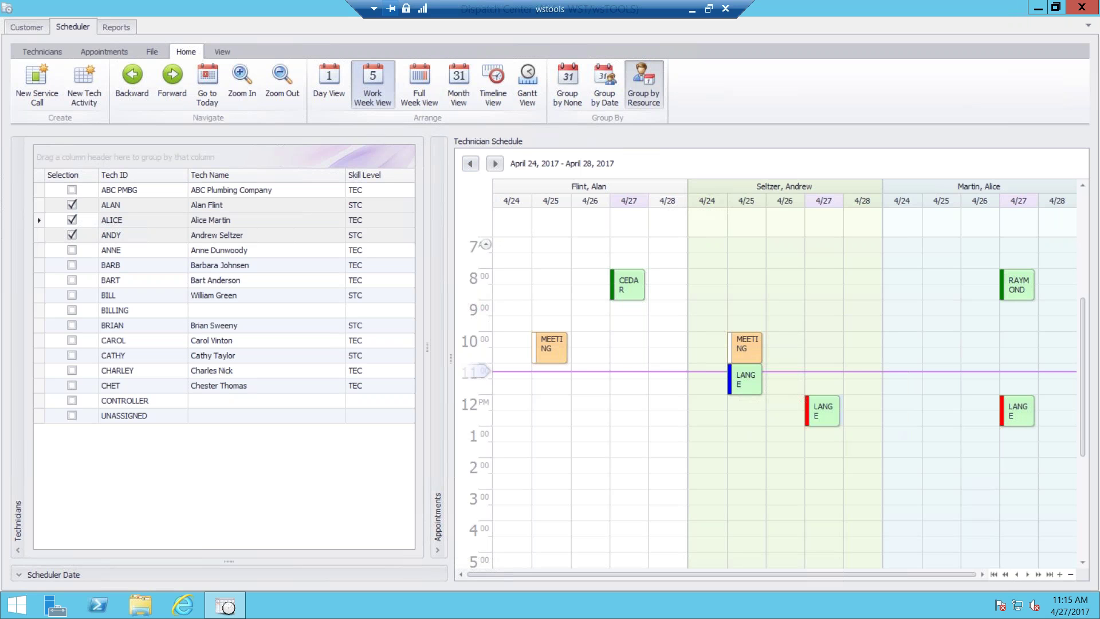
- Browse the technician schedule for the work weeks of April 17–21, April 24–28 and May 1–5, 2017
click(469, 164)
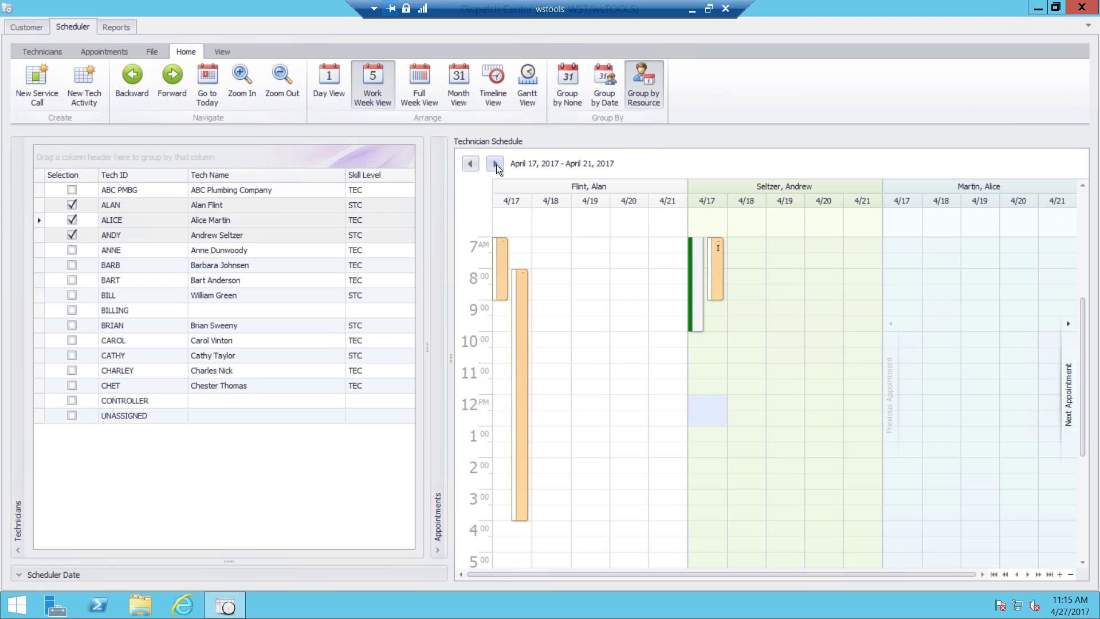
click(496, 164)
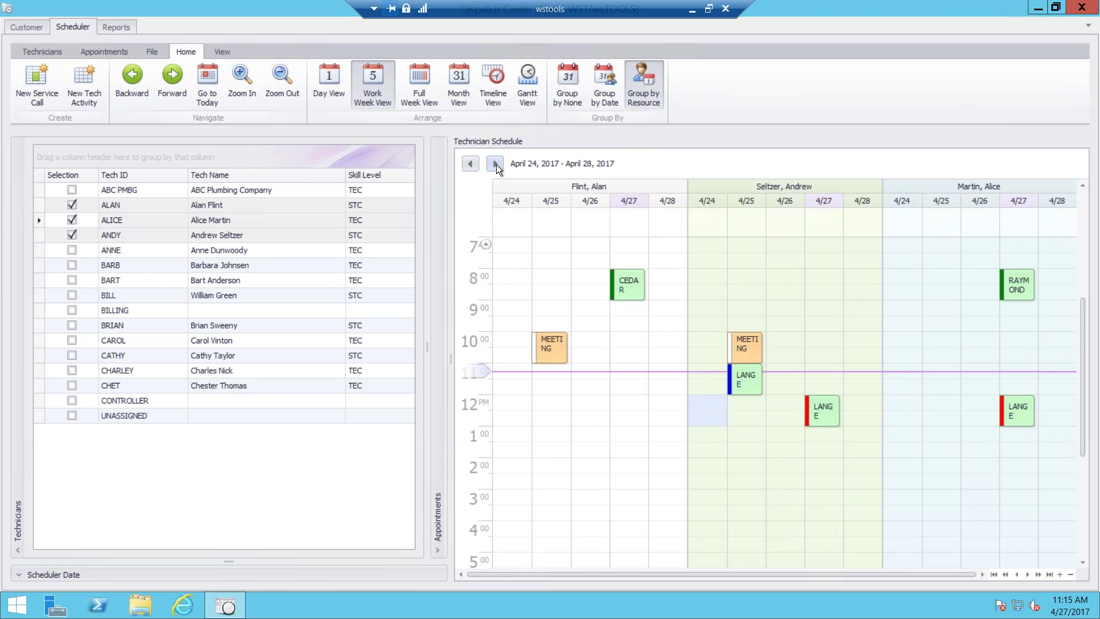
click(496, 164)
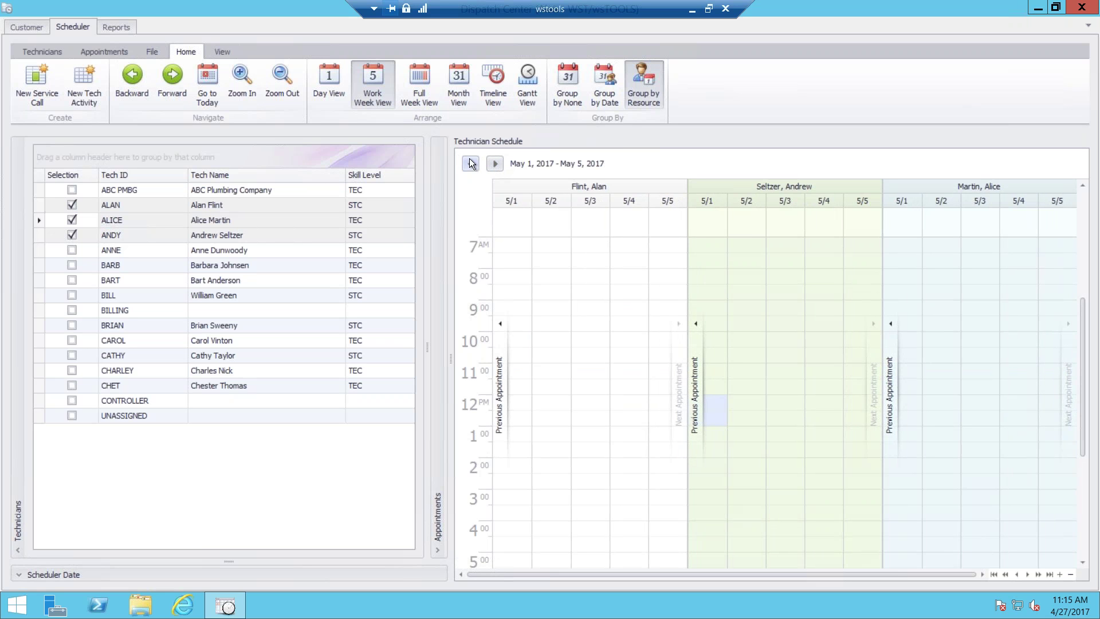
- Switch the schedule to Day View and go back to April 27, 2017
click(334, 77)
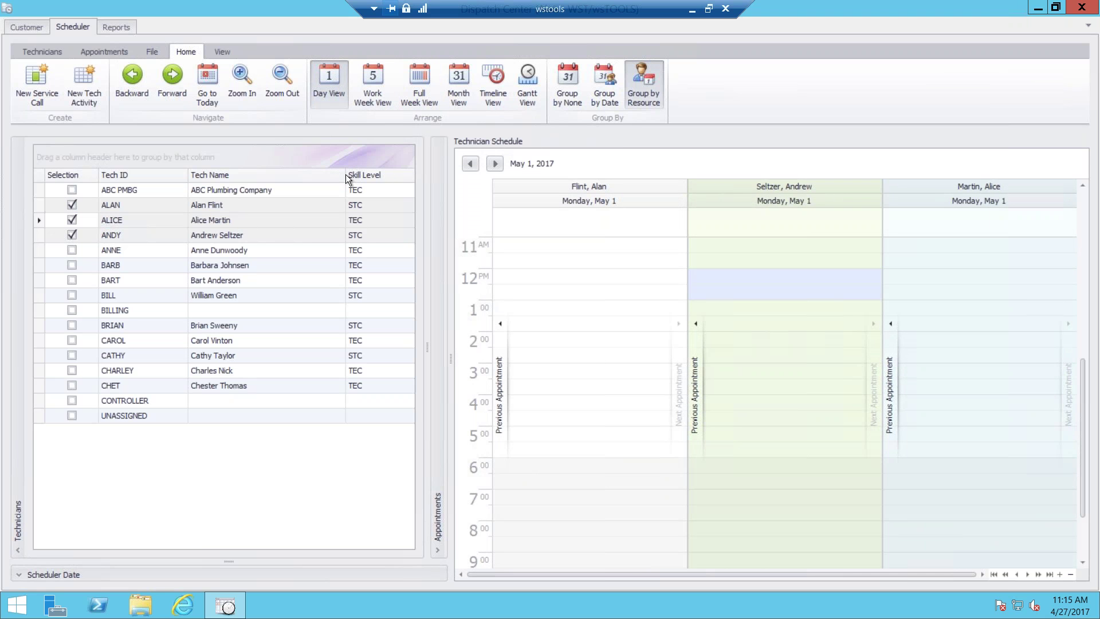
click(471, 164)
click(471, 163)
click(470, 163)
click(470, 164)
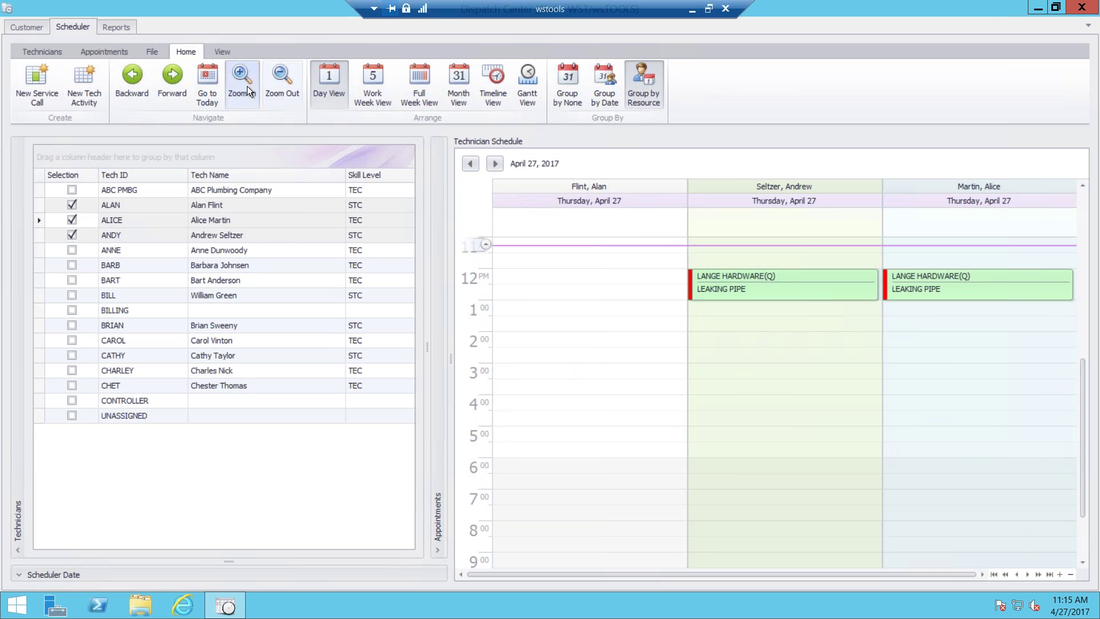
- Compare the day schedule's time scale zoomed out and zoomed in, and restore the original one-hour scale
click(281, 80)
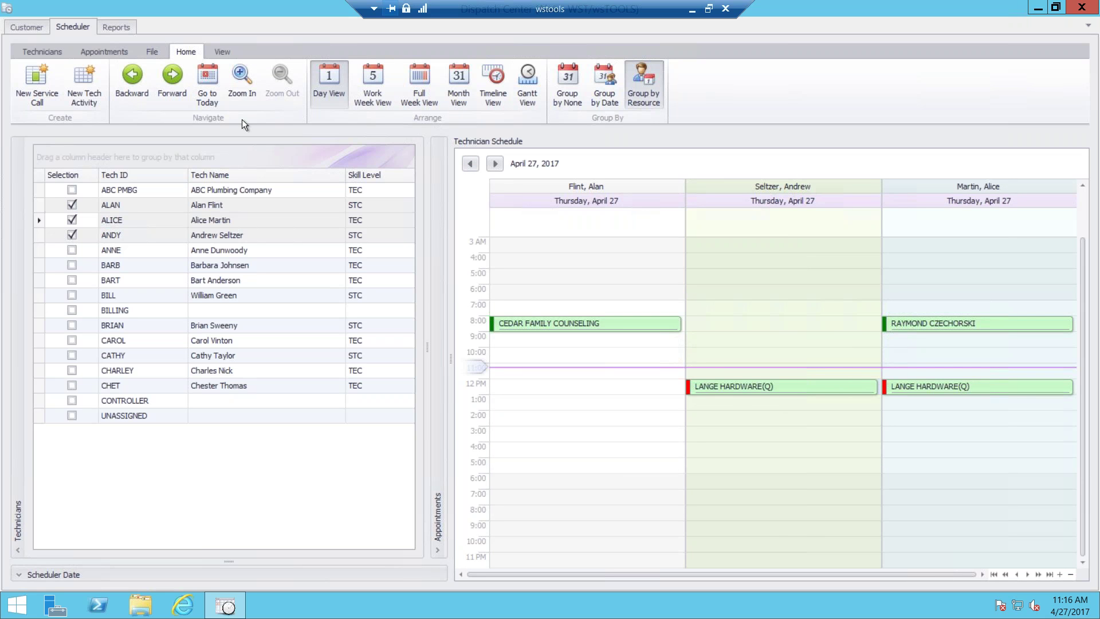
click(243, 77)
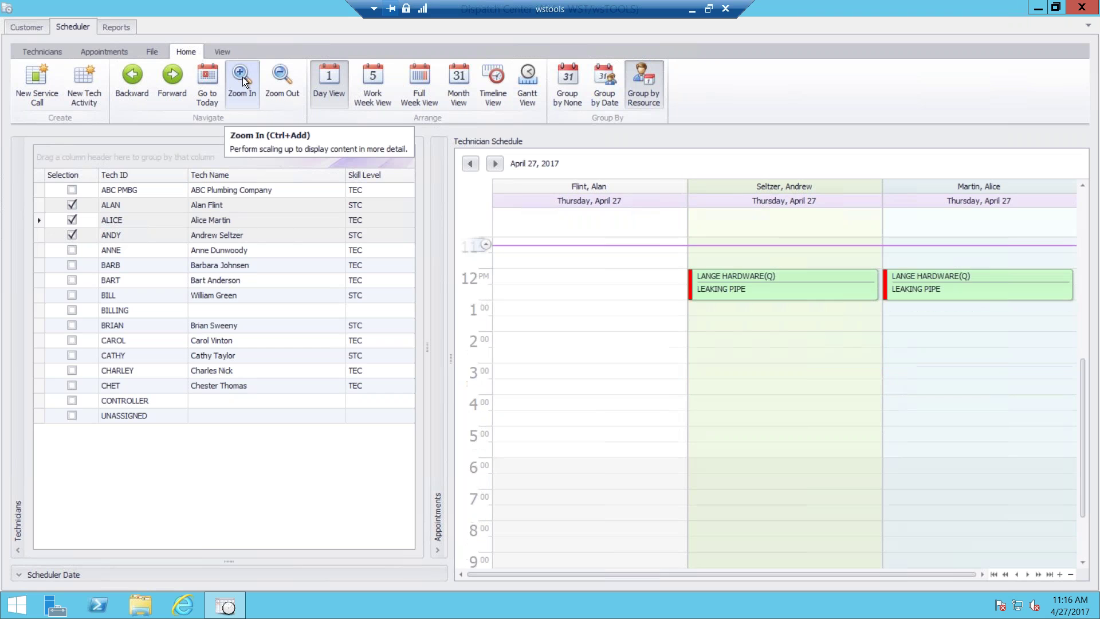
click(242, 76)
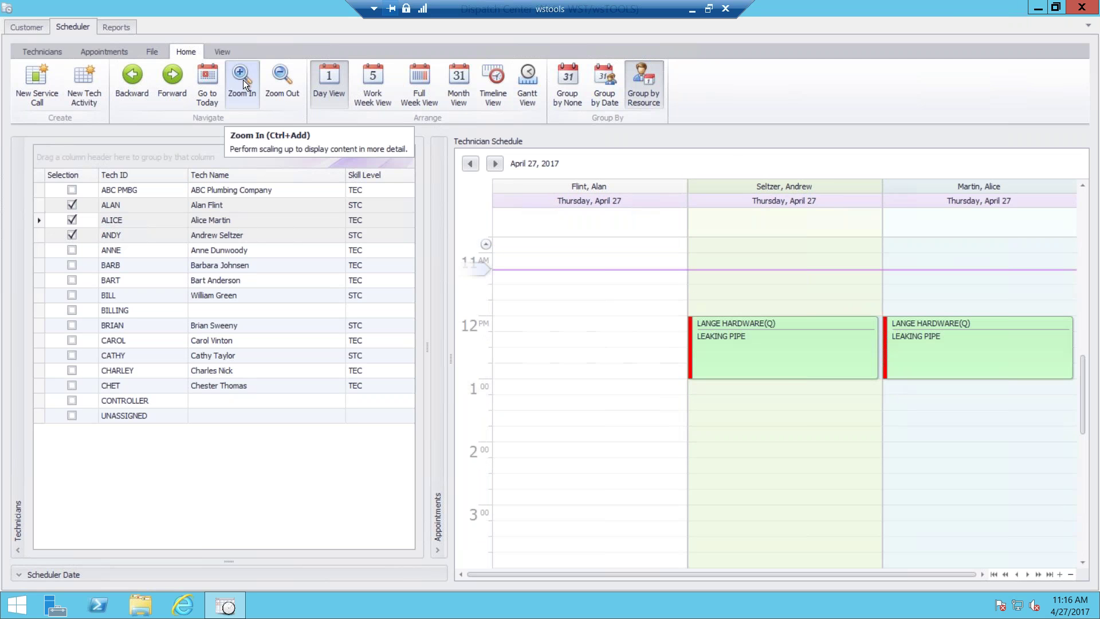
click(284, 80)
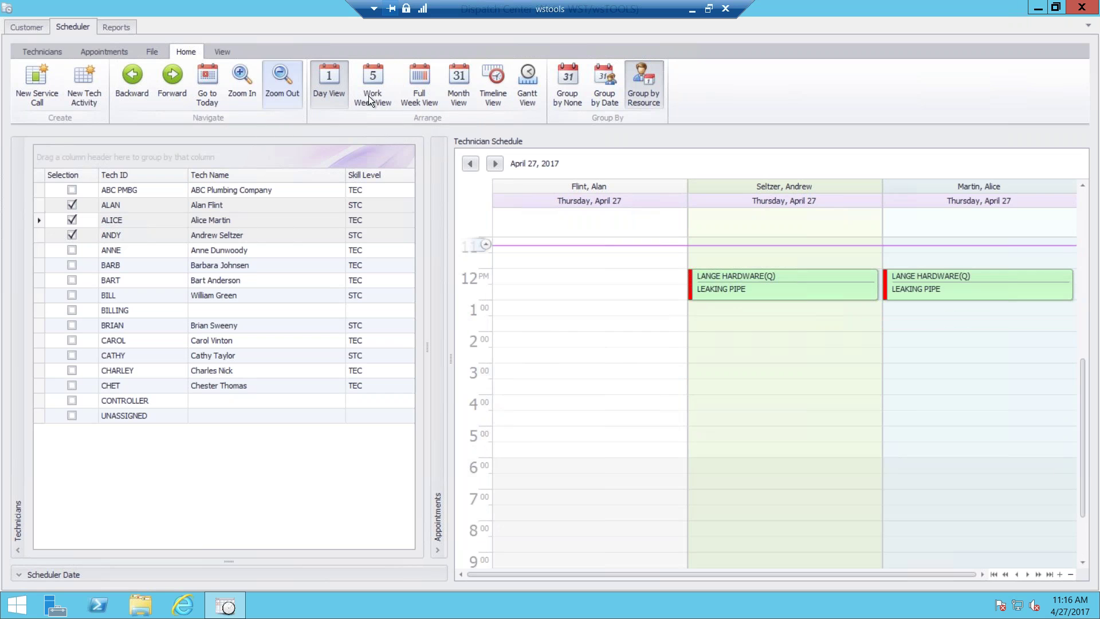
- Examine the technicians' appointments in Month View and return the schedule to Day View
click(459, 81)
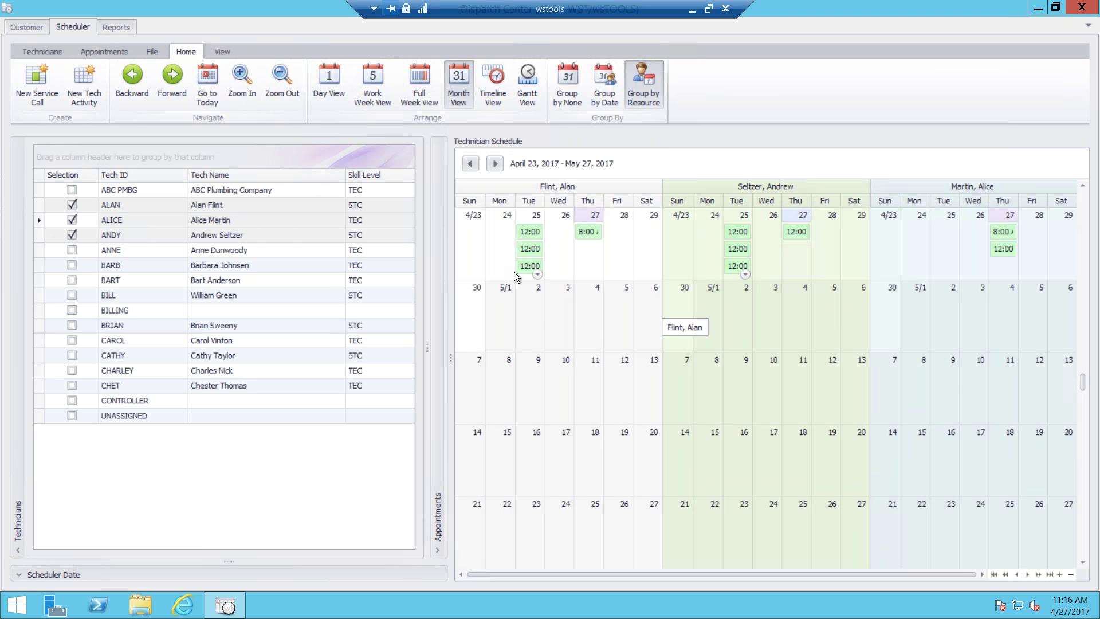
mouse_move(516, 271)
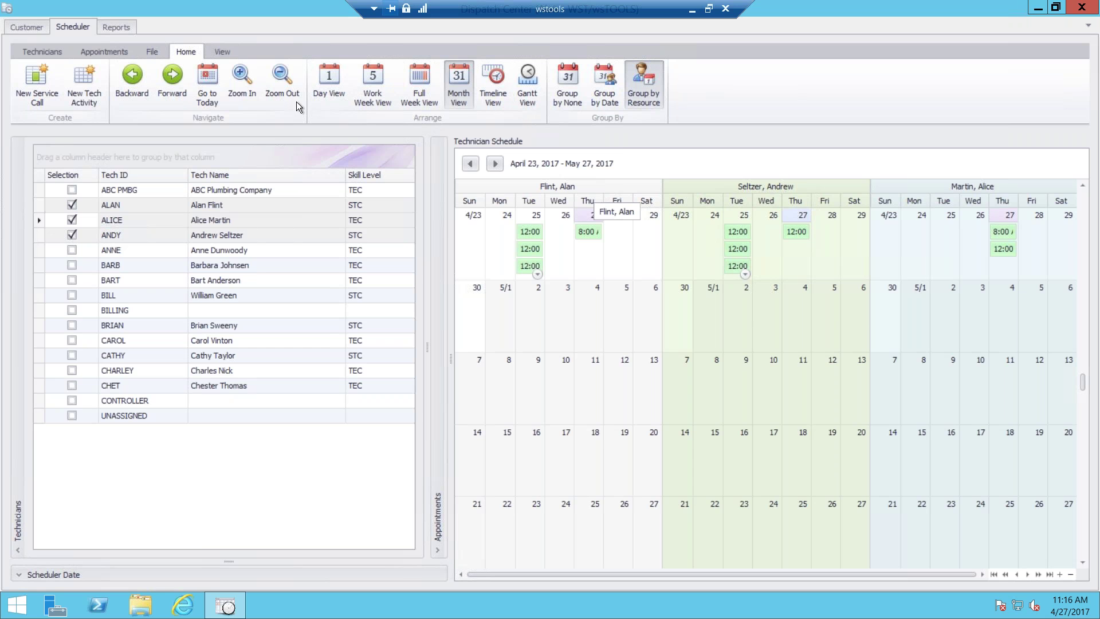
click(328, 76)
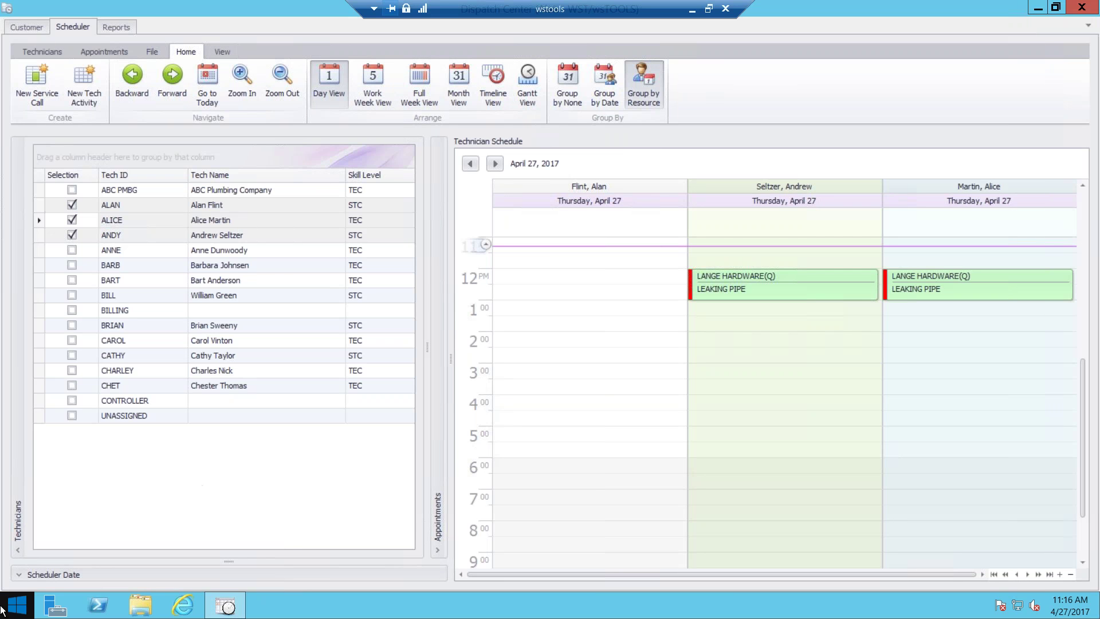
- Collapse the technicians list to widen the schedule and show it in Work Week view
click(18, 549)
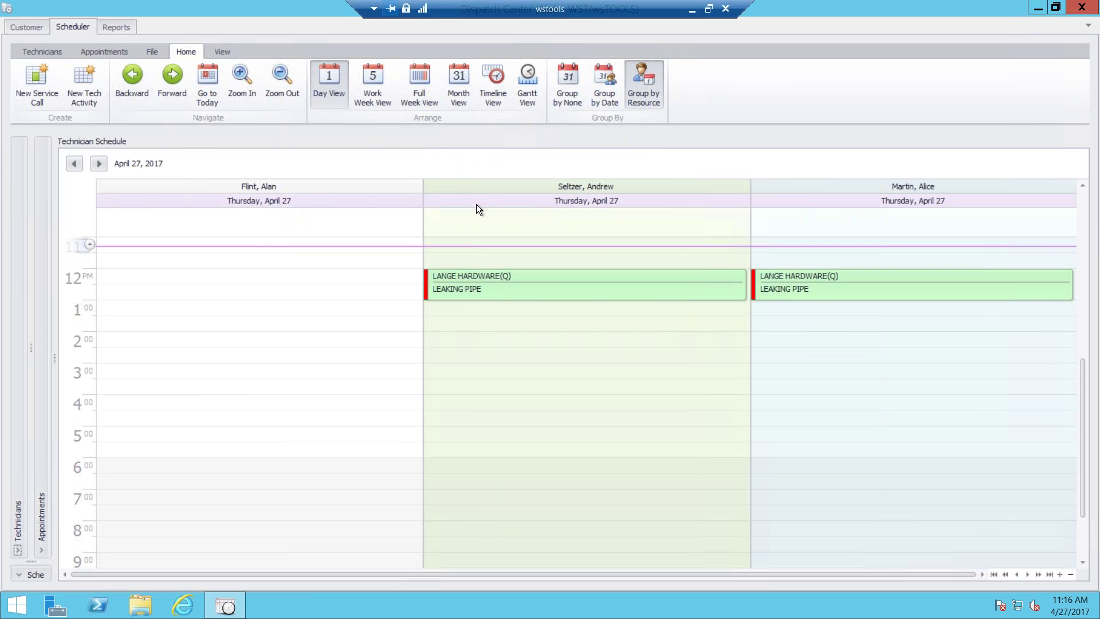
click(374, 77)
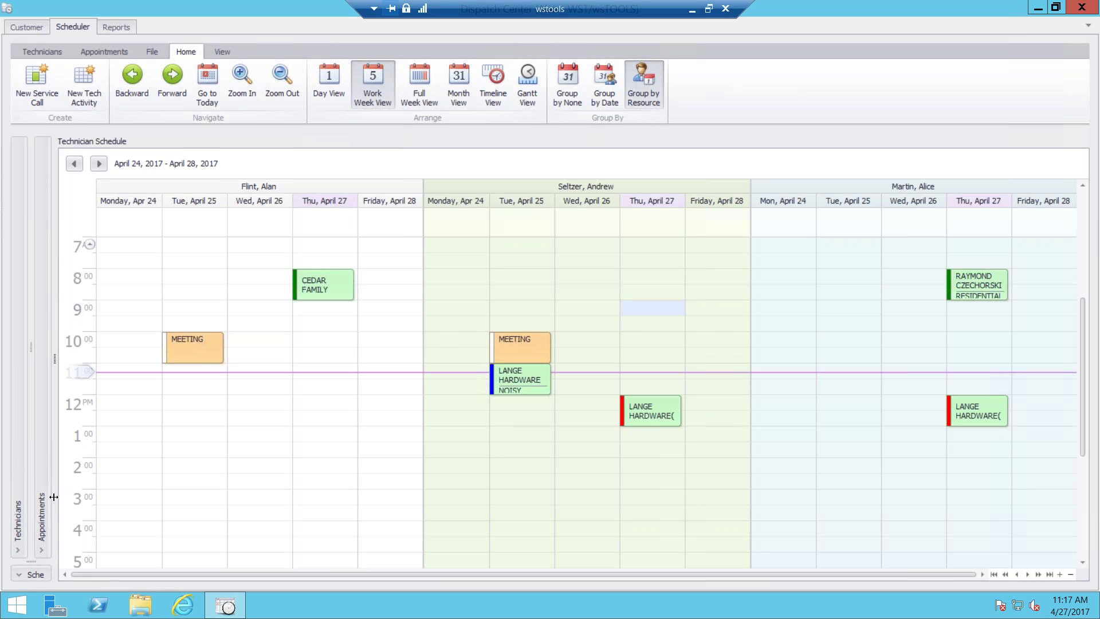
- Expand the appointments list and the technicians list beside the schedule
click(40, 551)
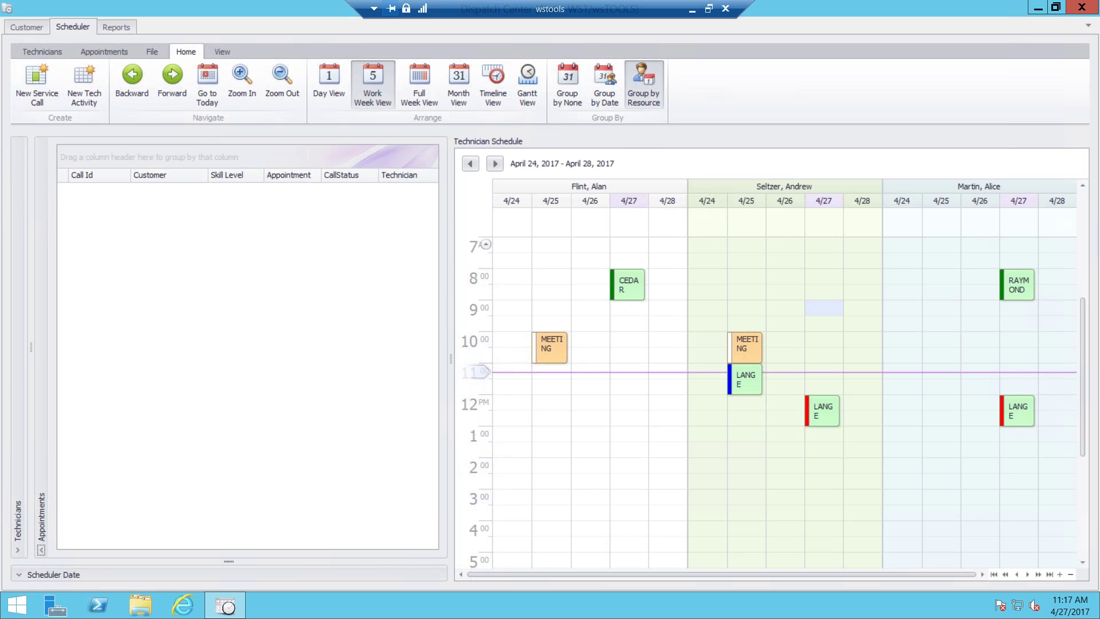
click(18, 550)
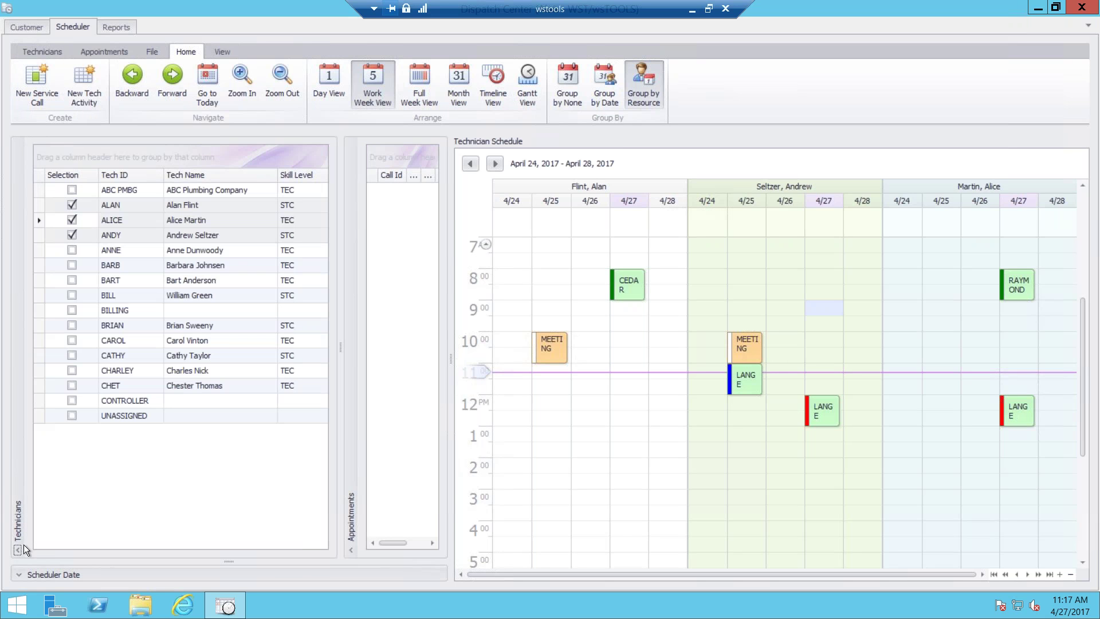
- Deselect all three checked technicians in the technicians list so none remain on the schedule
click(43, 52)
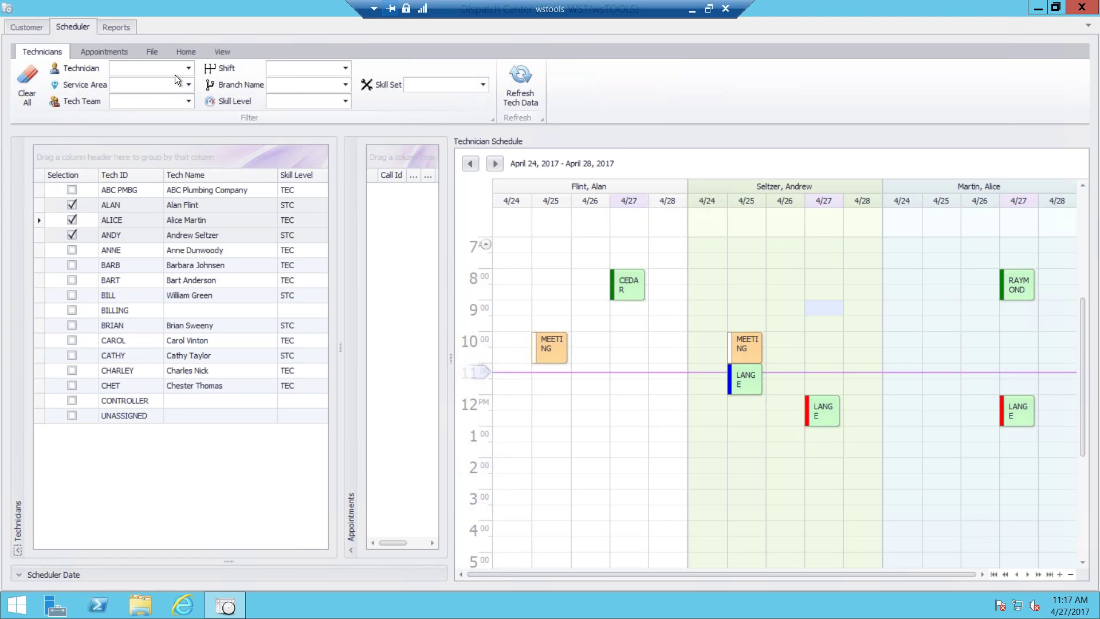
click(72, 205)
click(71, 219)
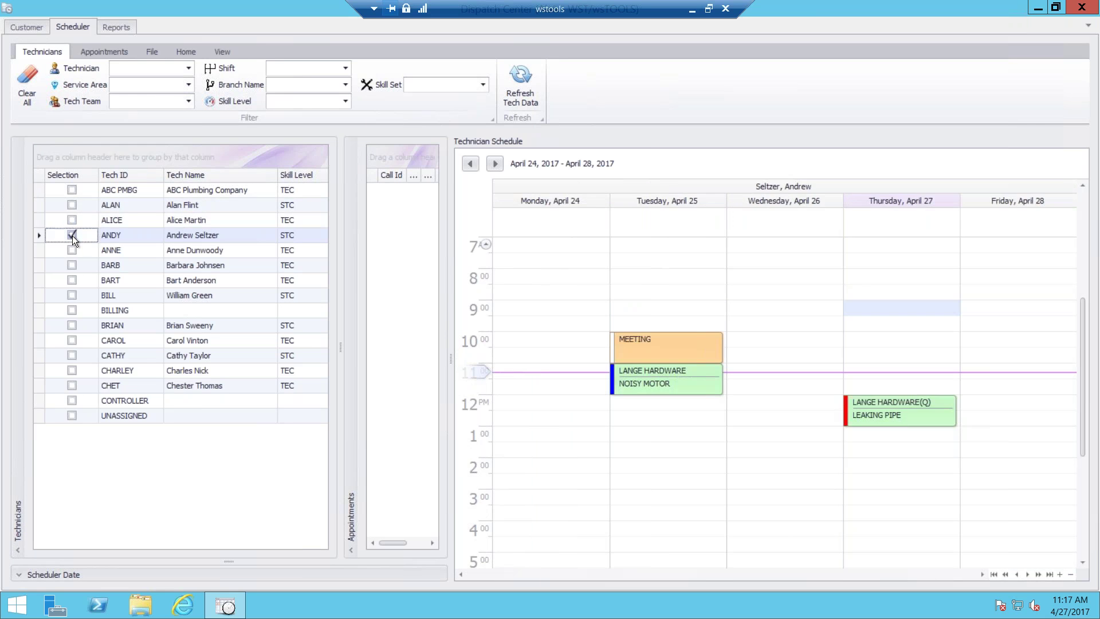
click(72, 235)
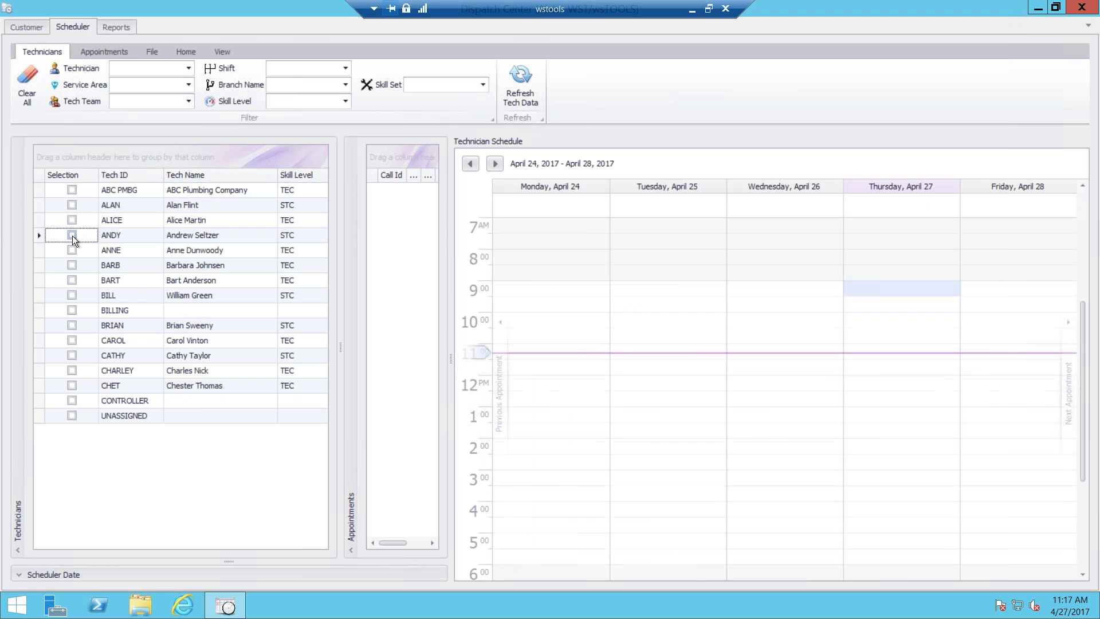
- Filter the technicians list to the COMMERCIAL team and skill level STC, and clear all filters
click(188, 101)
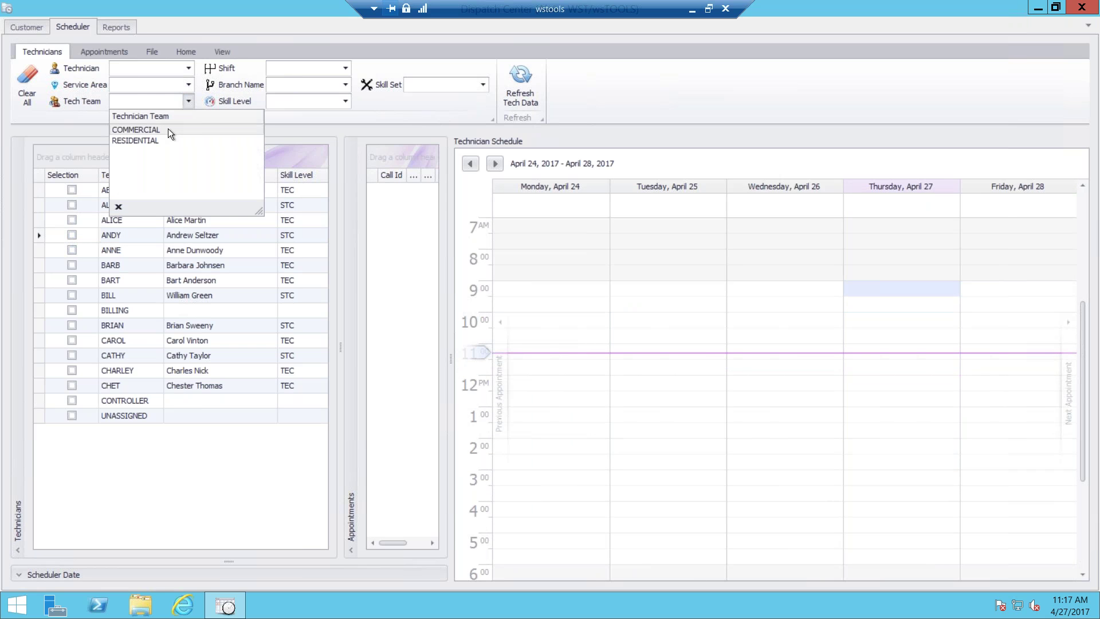
click(168, 129)
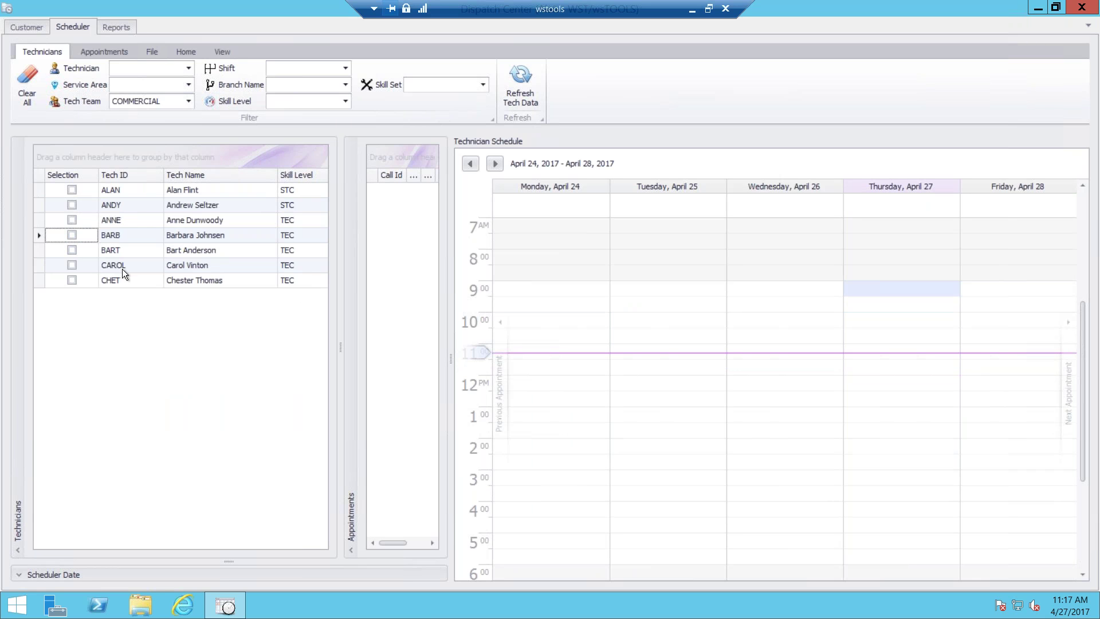
click(346, 100)
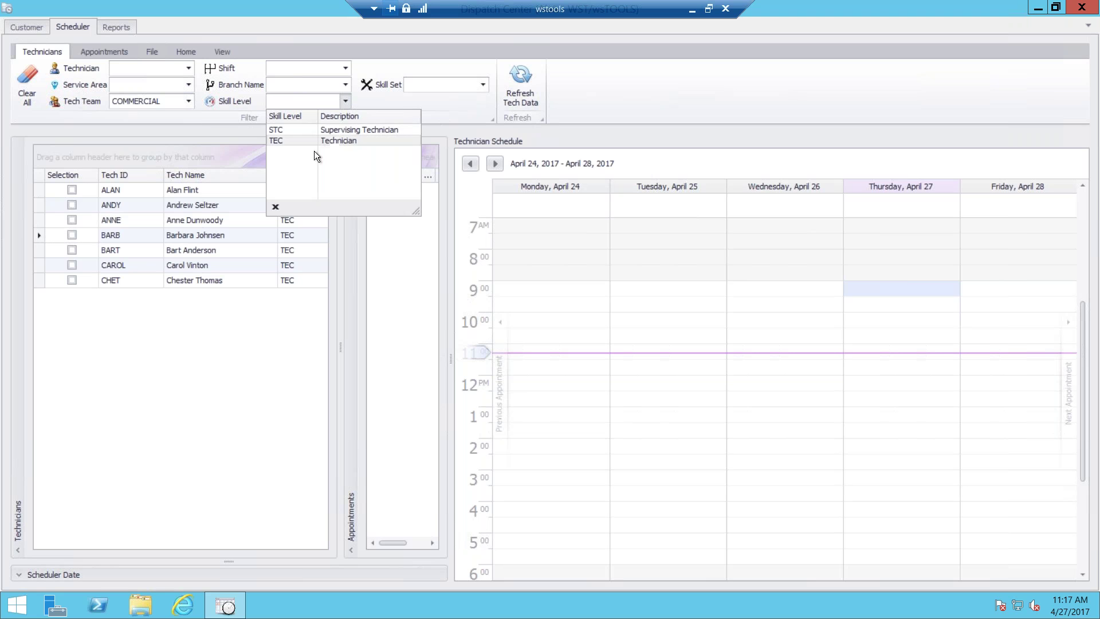
click(332, 128)
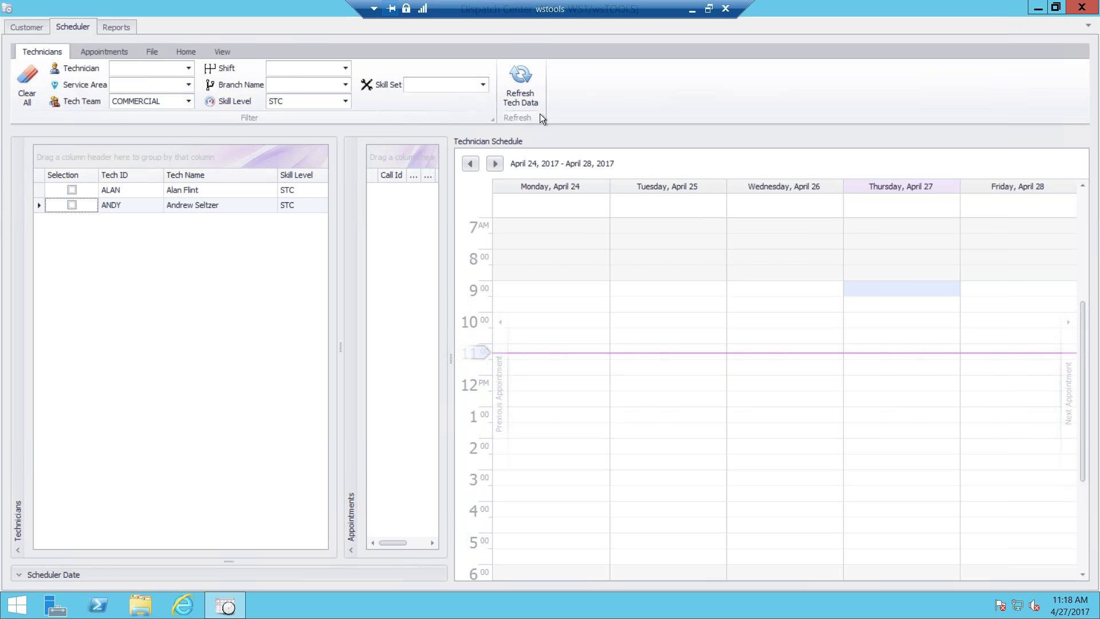
click(26, 75)
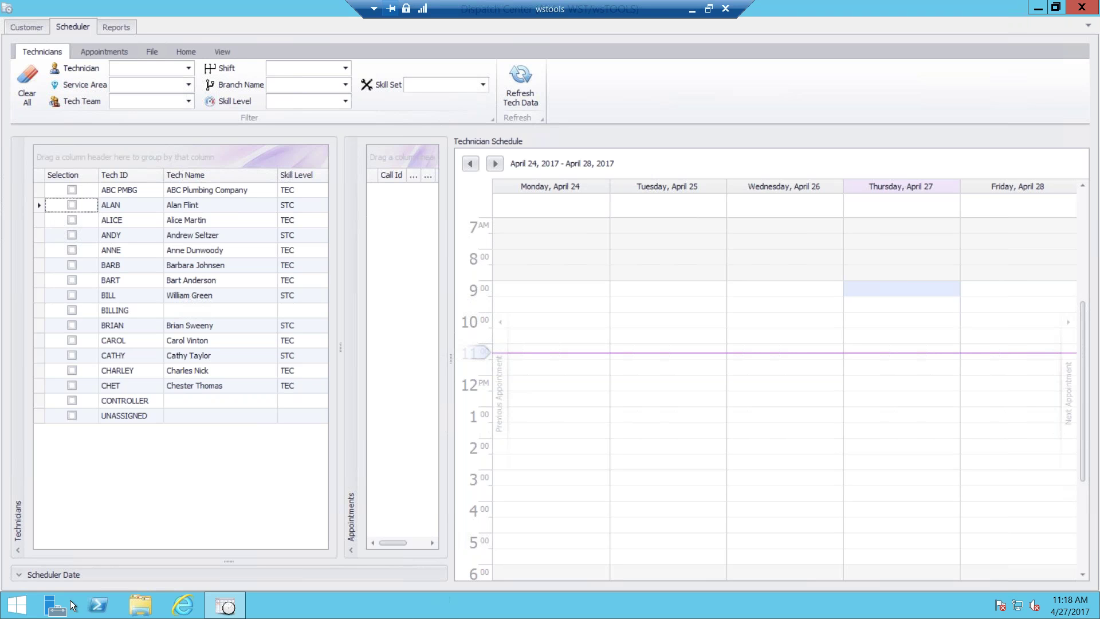
- Collapse the technicians list and slightly narrow the appointments list to give the schedule more width
click(19, 549)
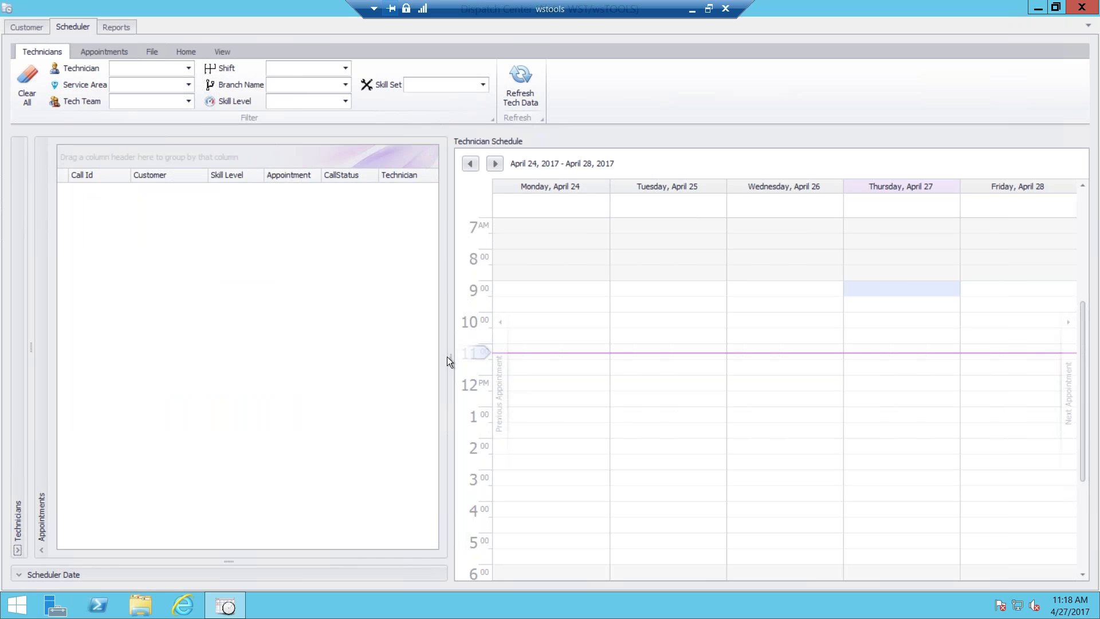
drag(449, 358, 410, 359)
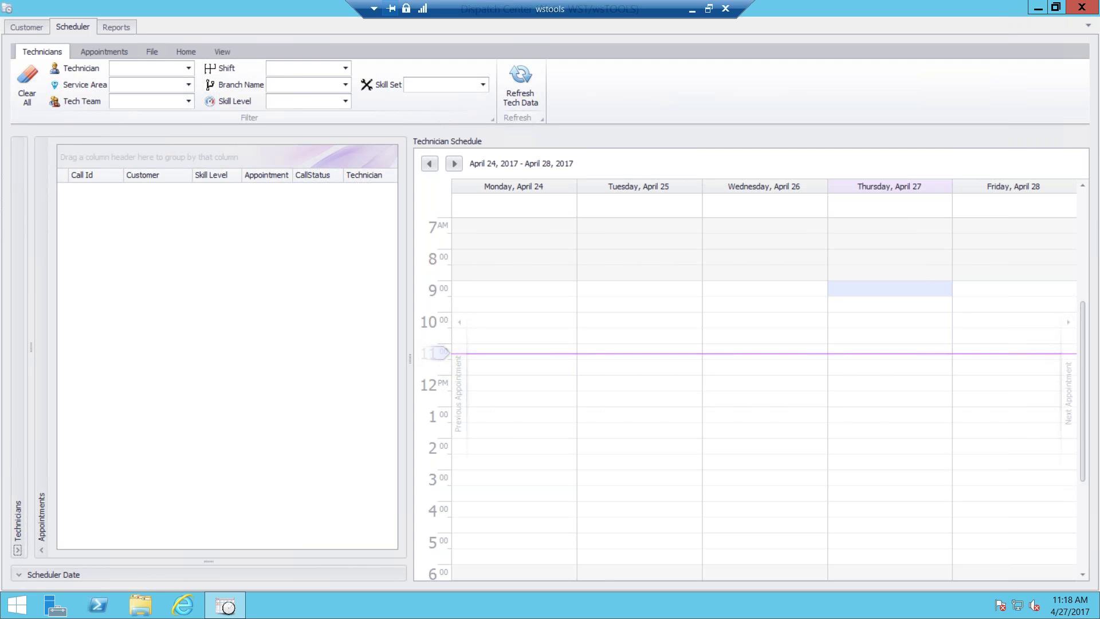
- Filter the appointments list to unassigned open calls and refresh the call data
click(111, 53)
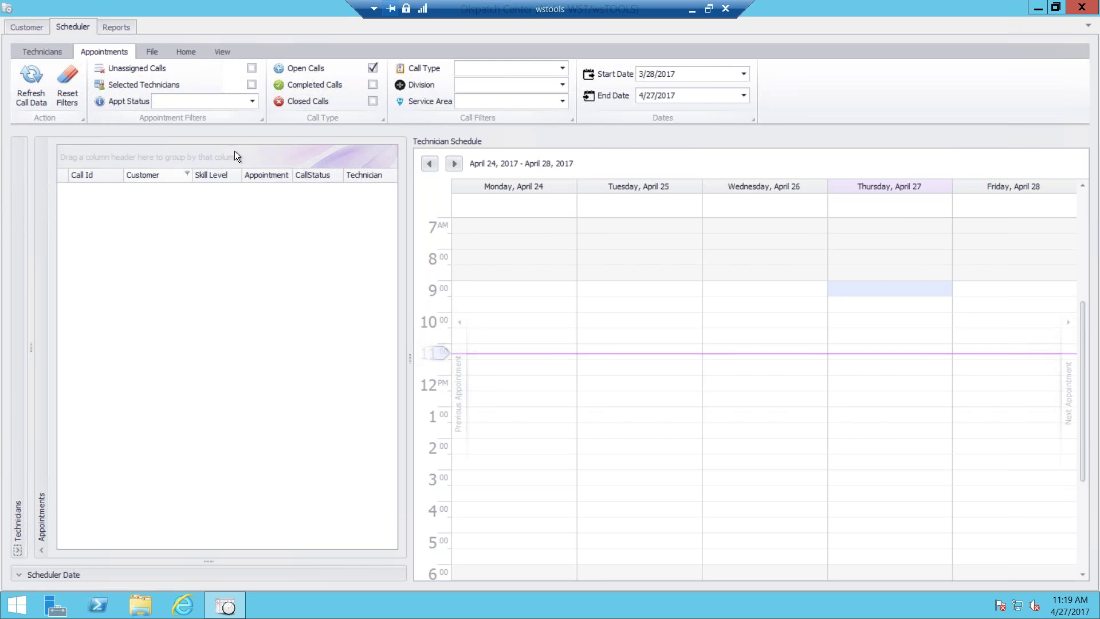
click(252, 69)
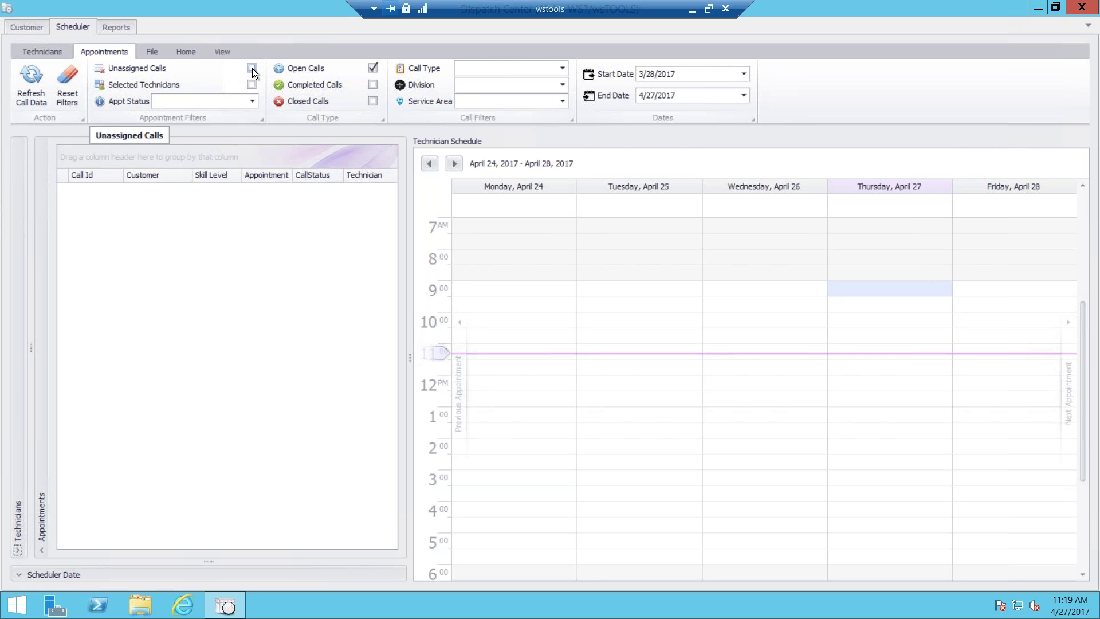
click(252, 67)
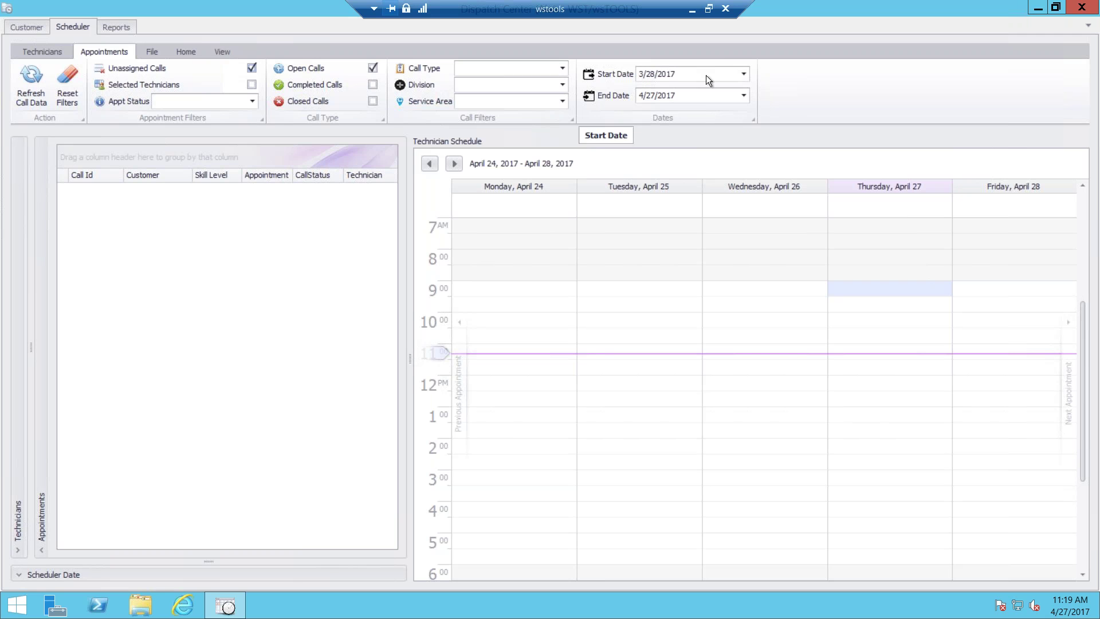
click(30, 75)
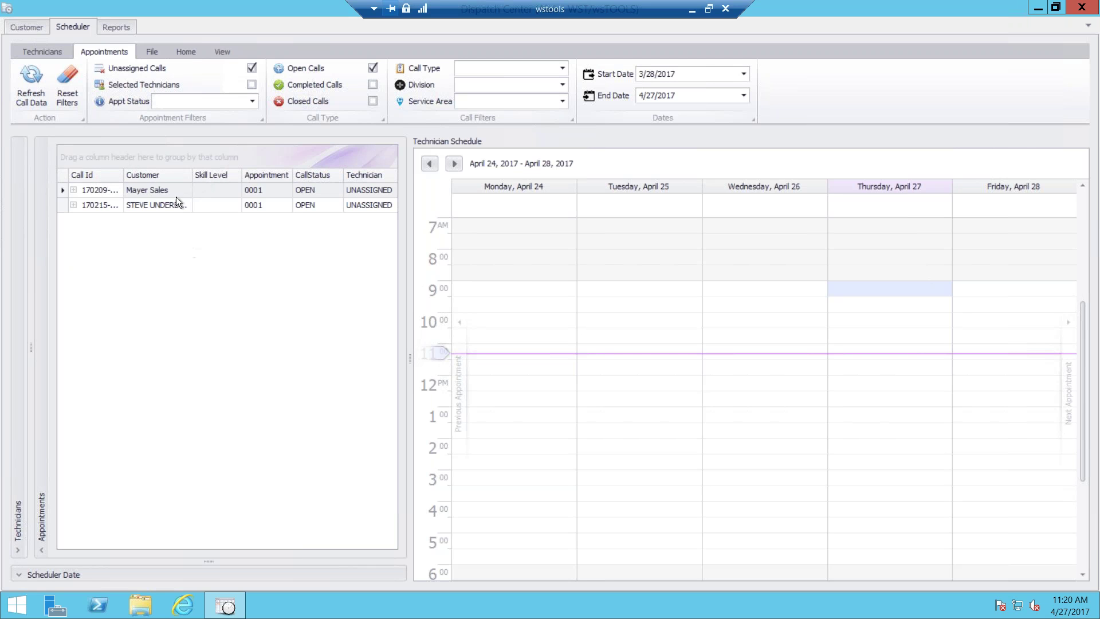
- Add the Description column to the appointments list between Customer and Skill Level, and dismiss the column chooser
right_click(171, 175)
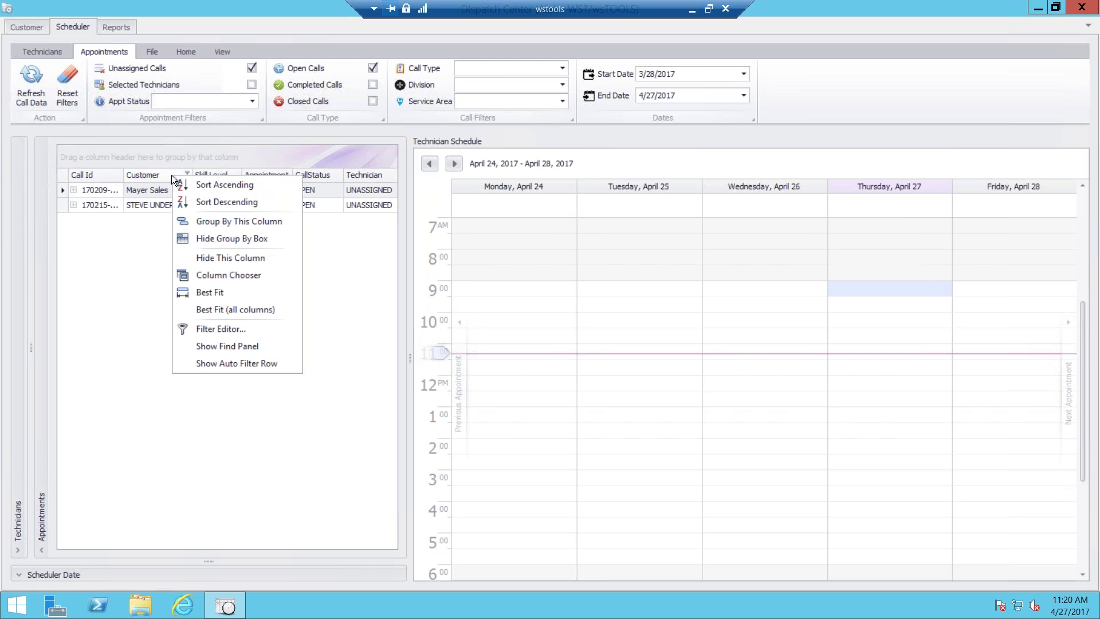
click(232, 277)
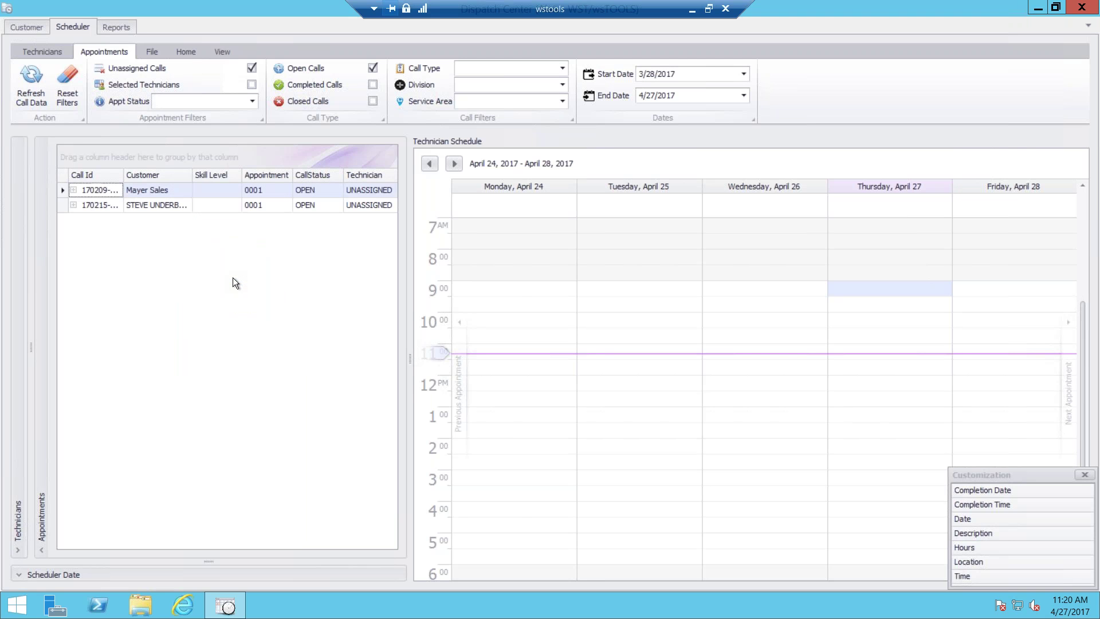
drag(998, 476, 171, 285)
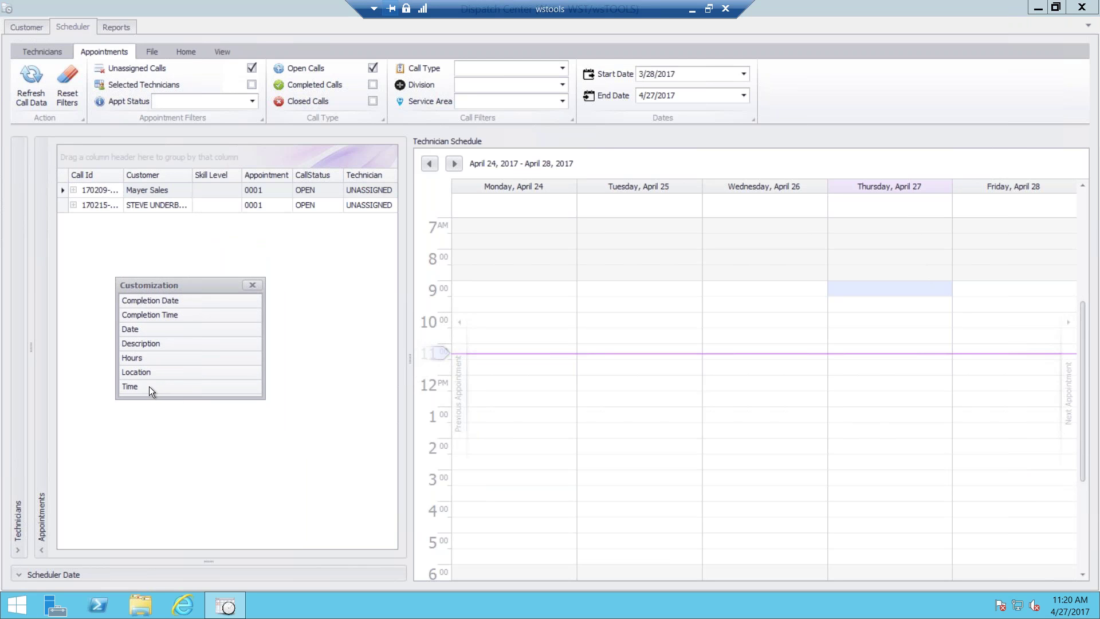
drag(144, 342, 193, 172)
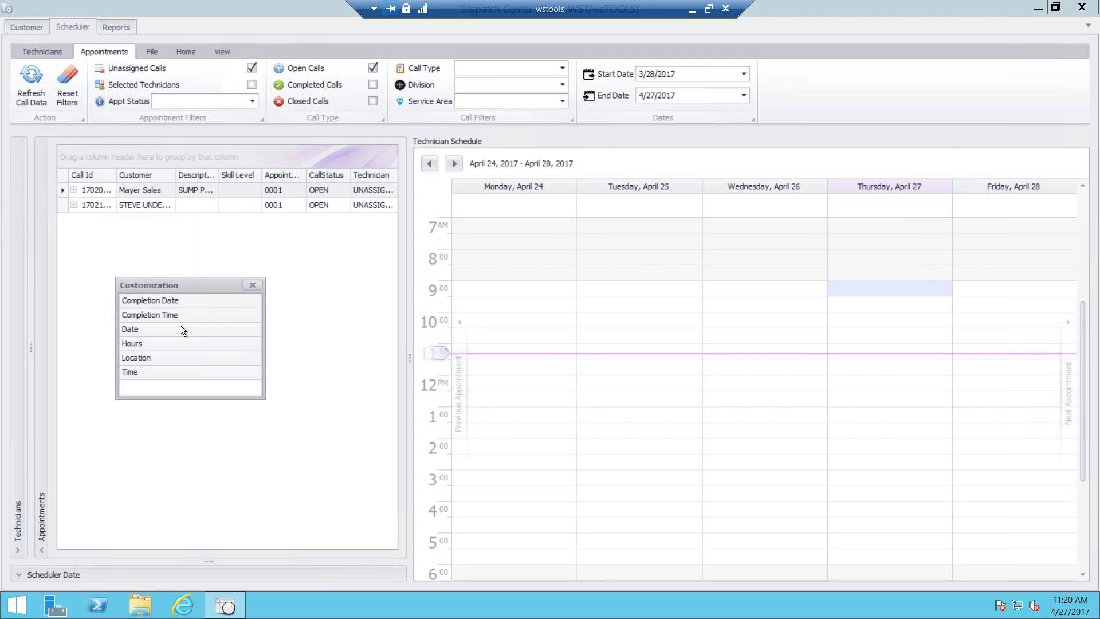
click(252, 286)
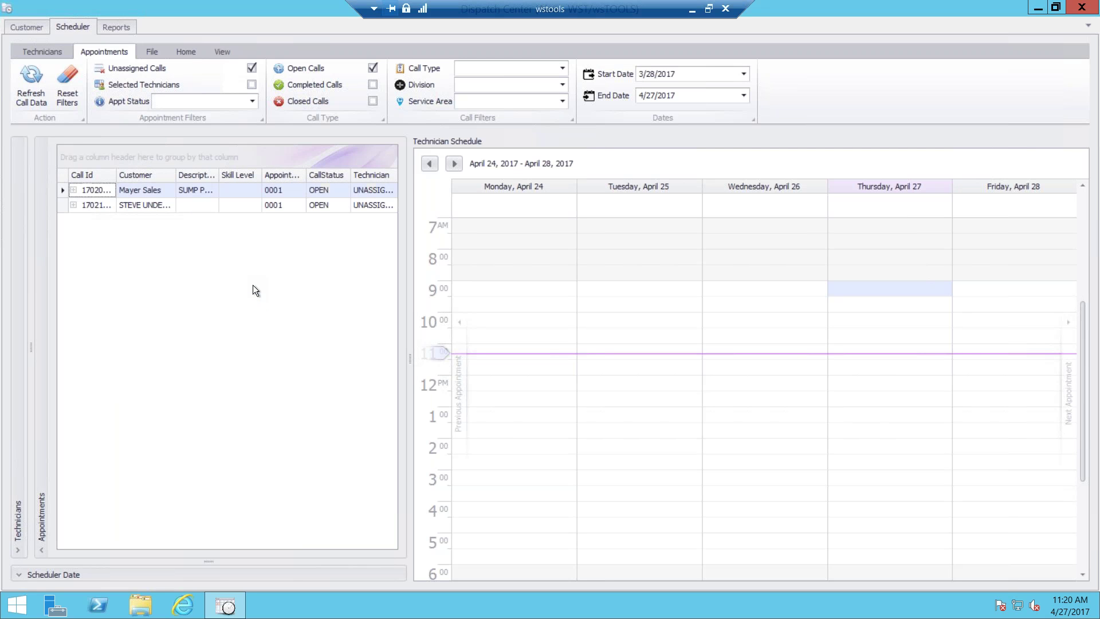
right_click(241, 174)
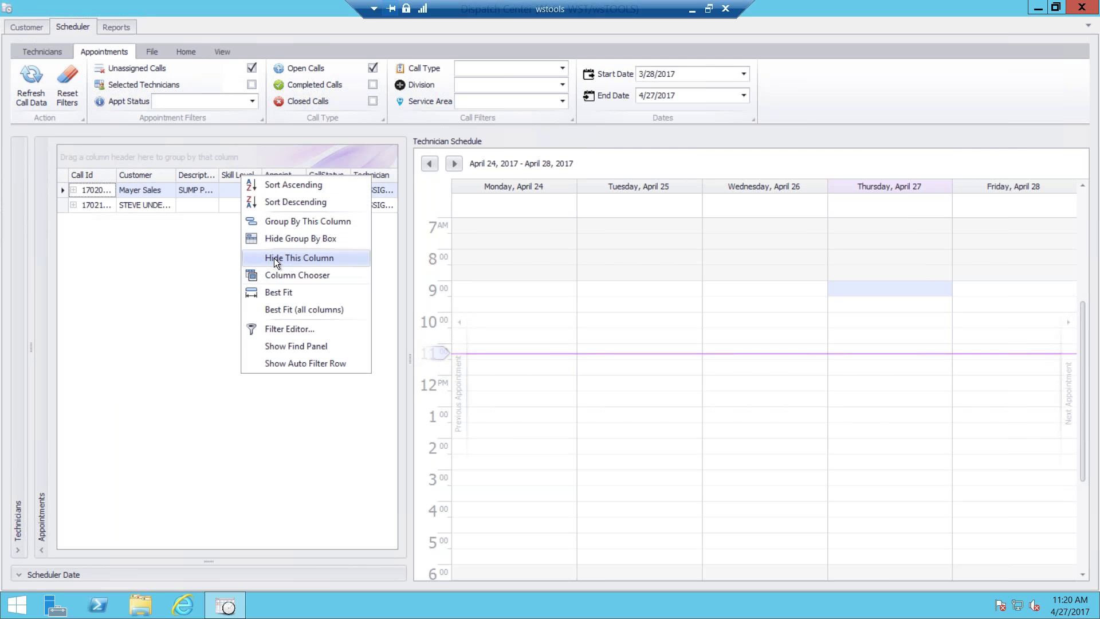
click(174, 289)
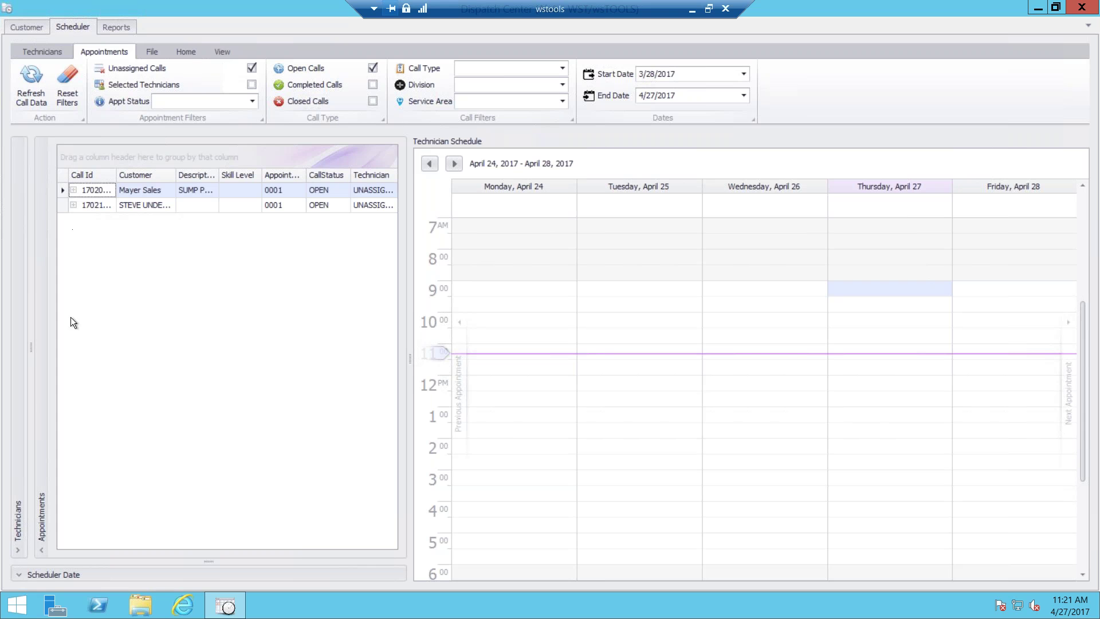
- Expand the details of the Mayer Sales sump pump call in the appointments list and open its service call record
click(73, 190)
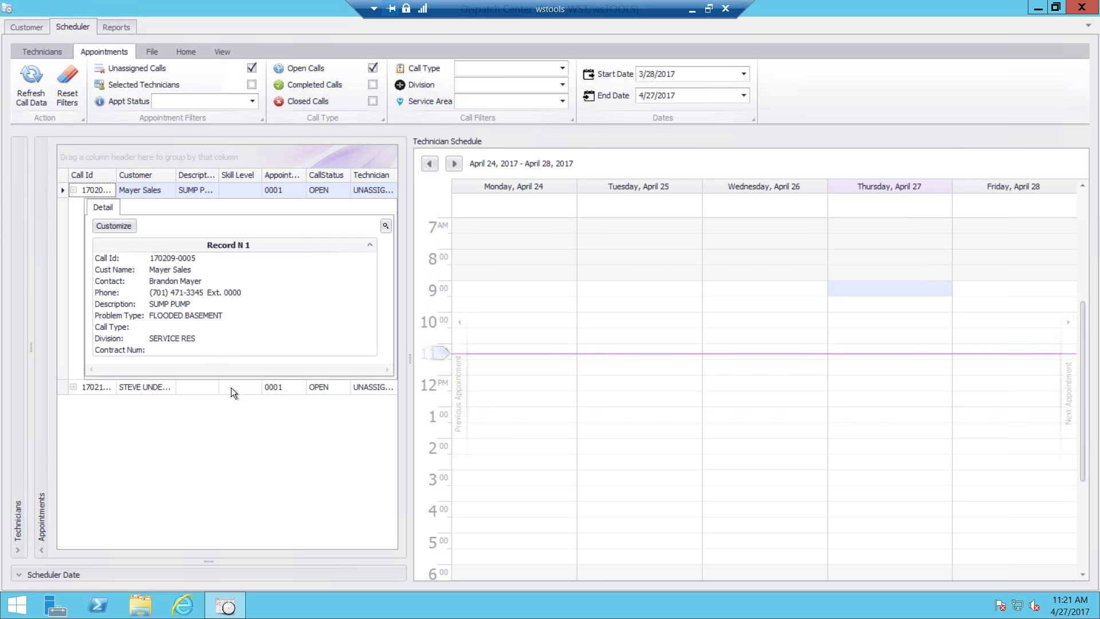
click(73, 190)
double_click(74, 190)
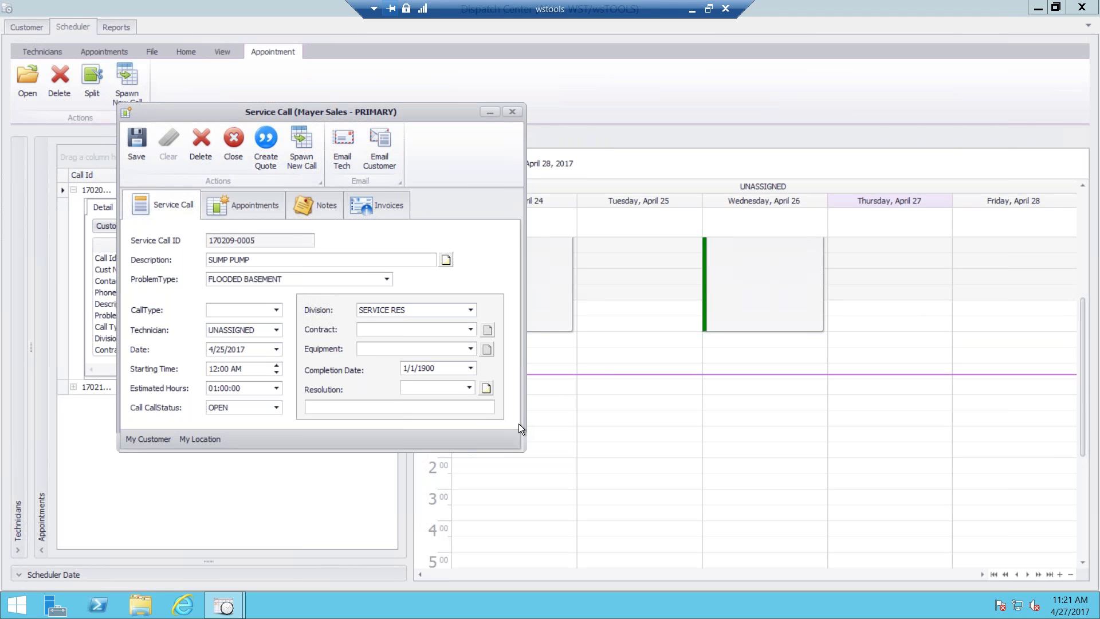
- Assign the service call to the first STC technician visible in the technician choices and set its date to 4/27/2017
click(276, 330)
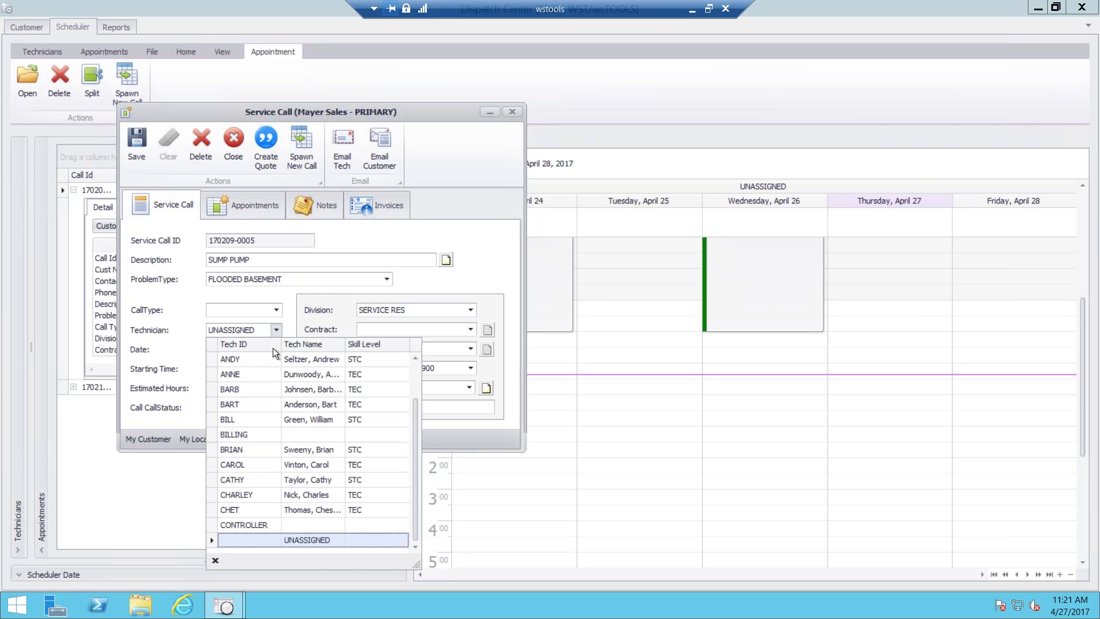
click(252, 355)
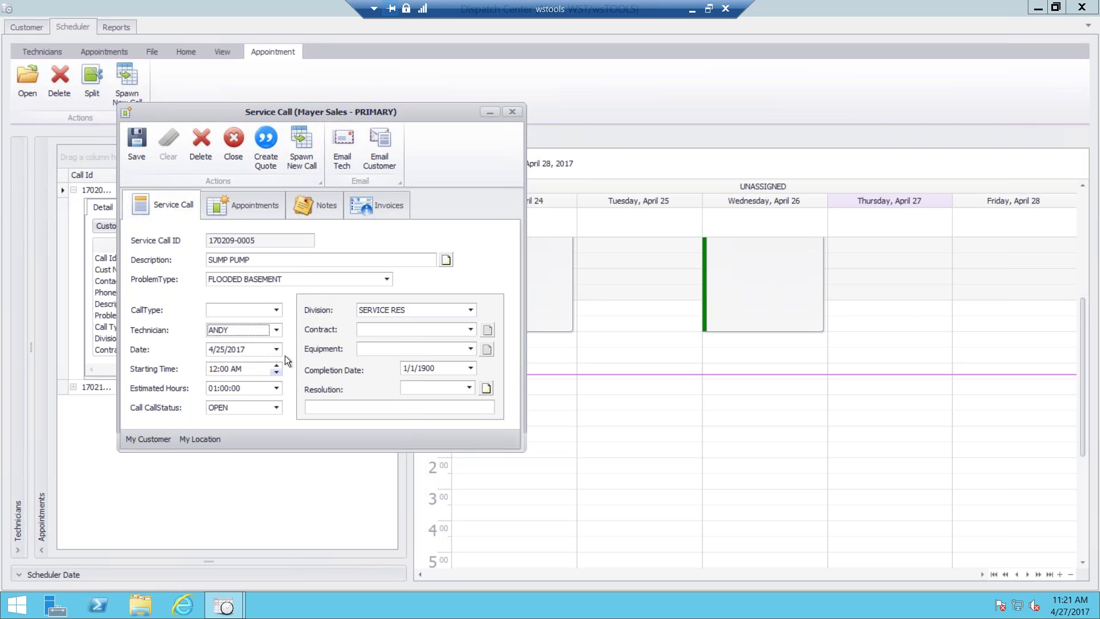
click(276, 348)
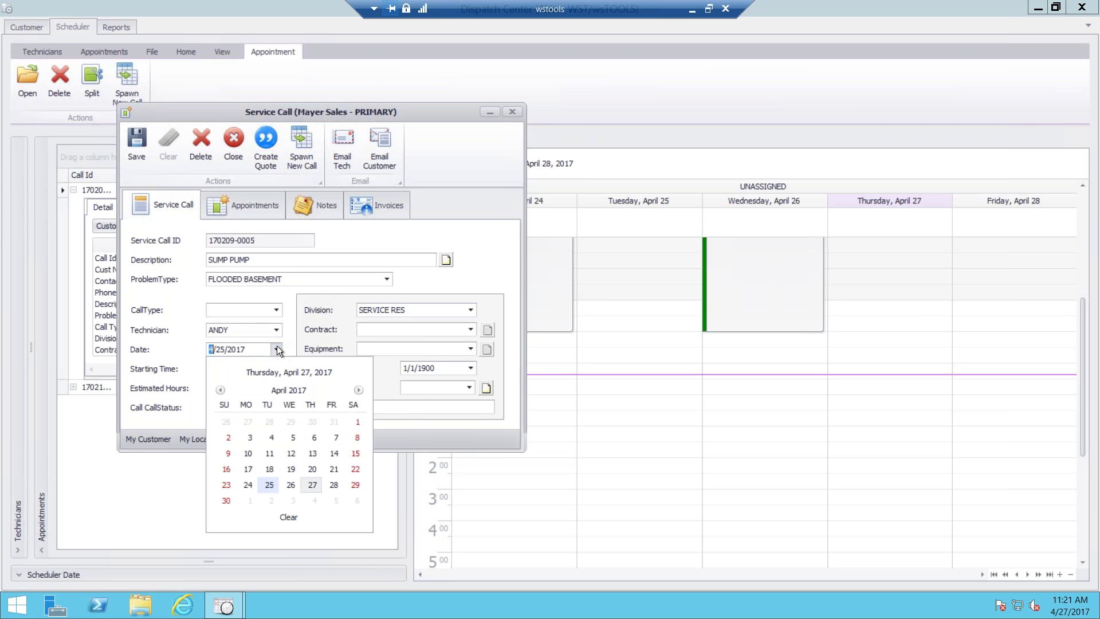
click(311, 486)
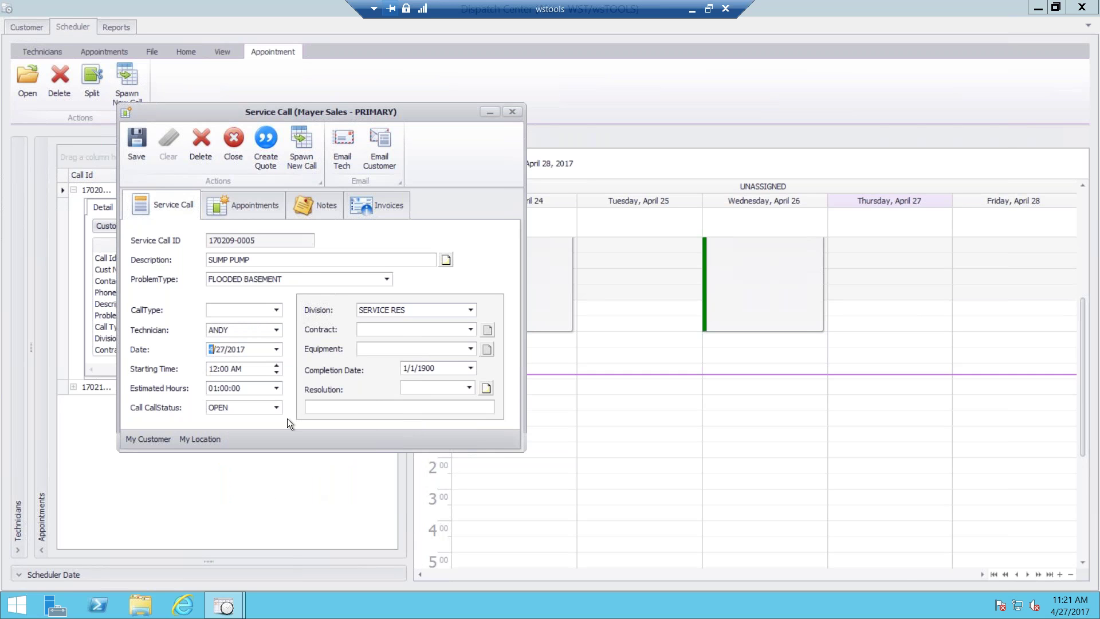
- Set the service call's starting time to 1:00 PM, then save and close the record
click(277, 365)
text(11)
click(255, 372)
click(277, 365)
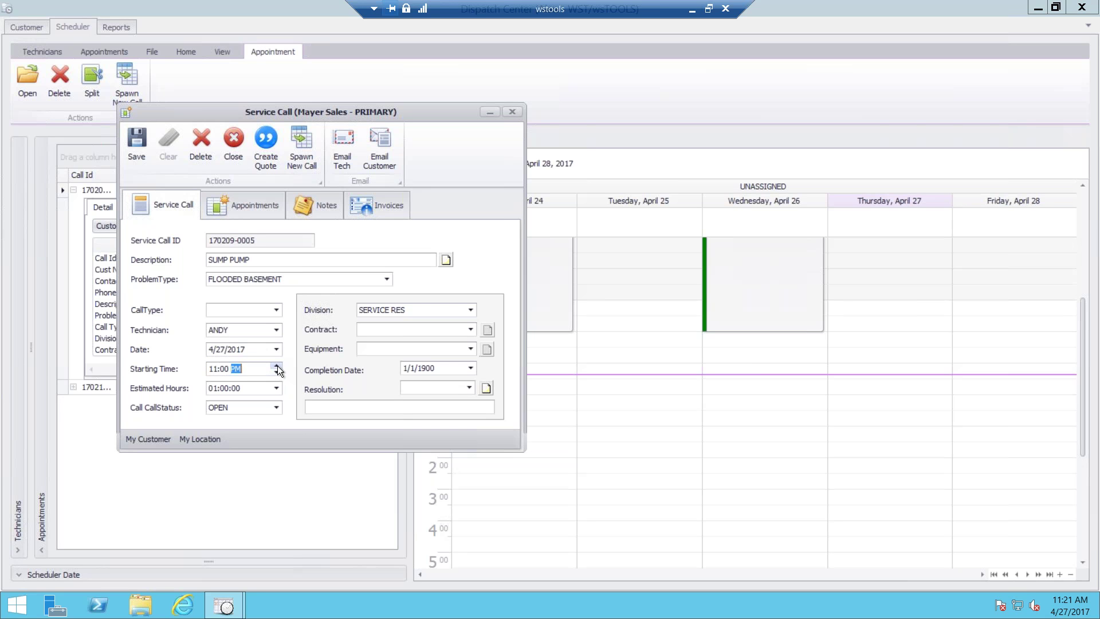
click(219, 373)
text(3)
click(277, 371)
click(139, 145)
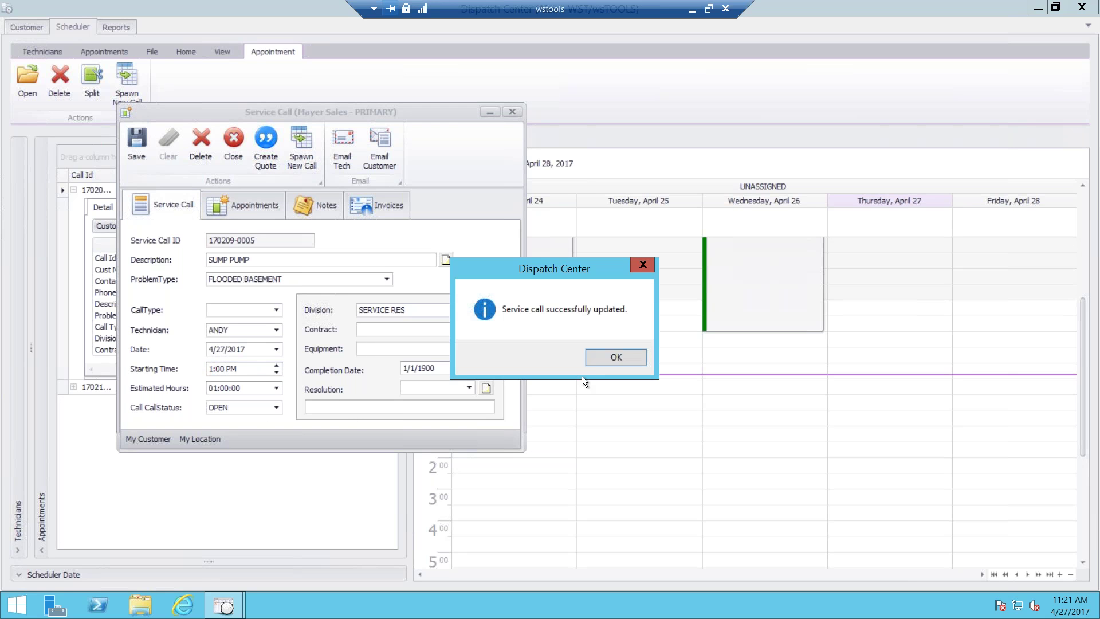
click(619, 357)
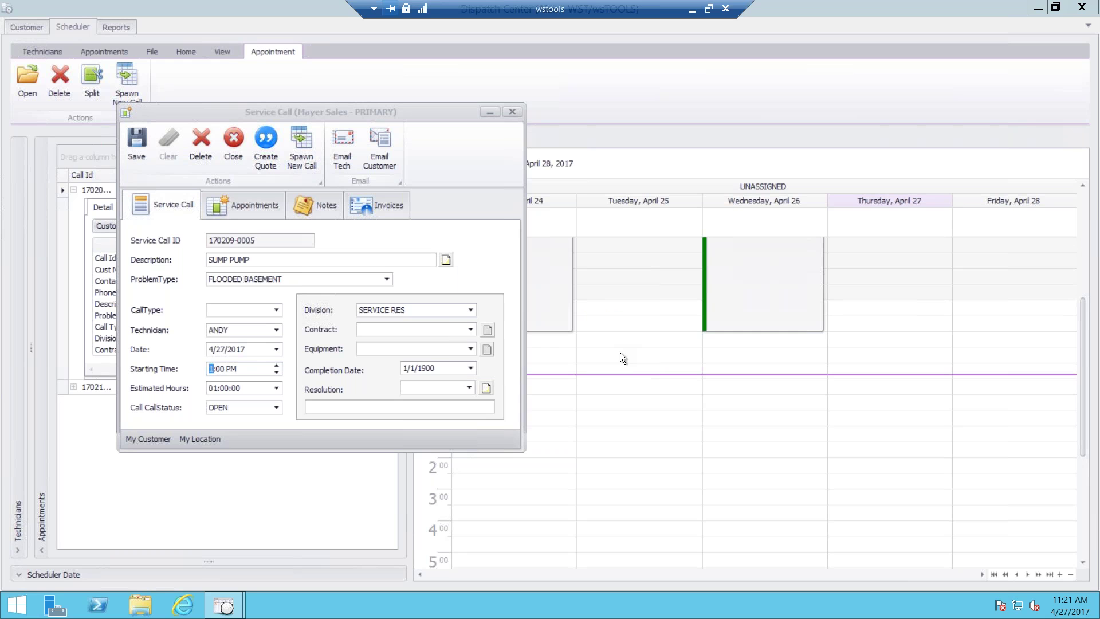
click(512, 111)
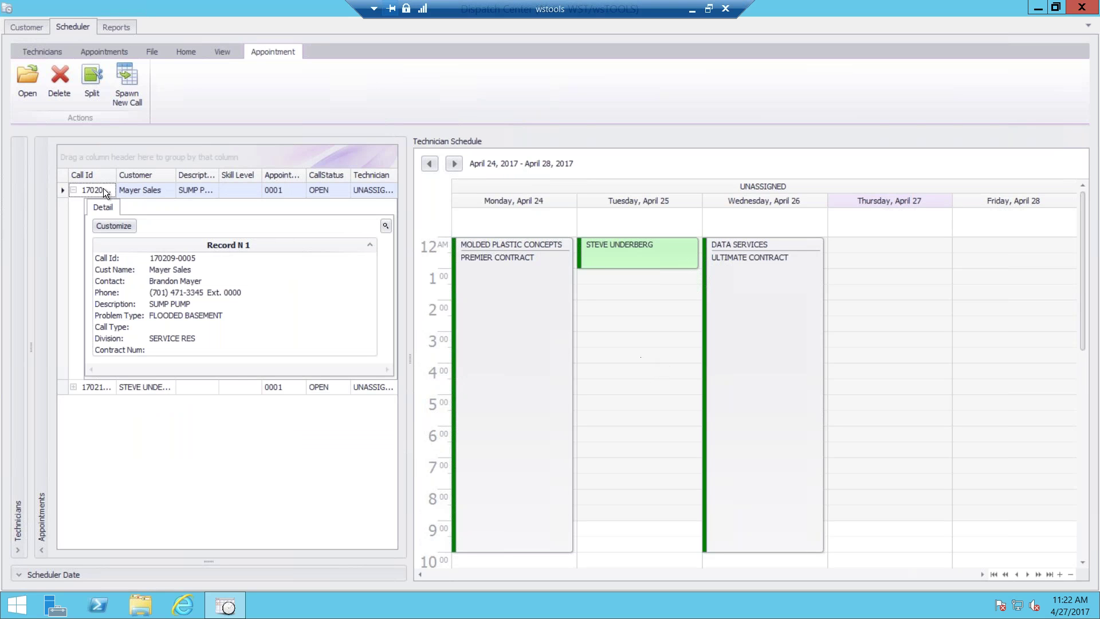
- Collapse the Mayer Sales call's details and refresh the list of unassigned open calls
click(73, 190)
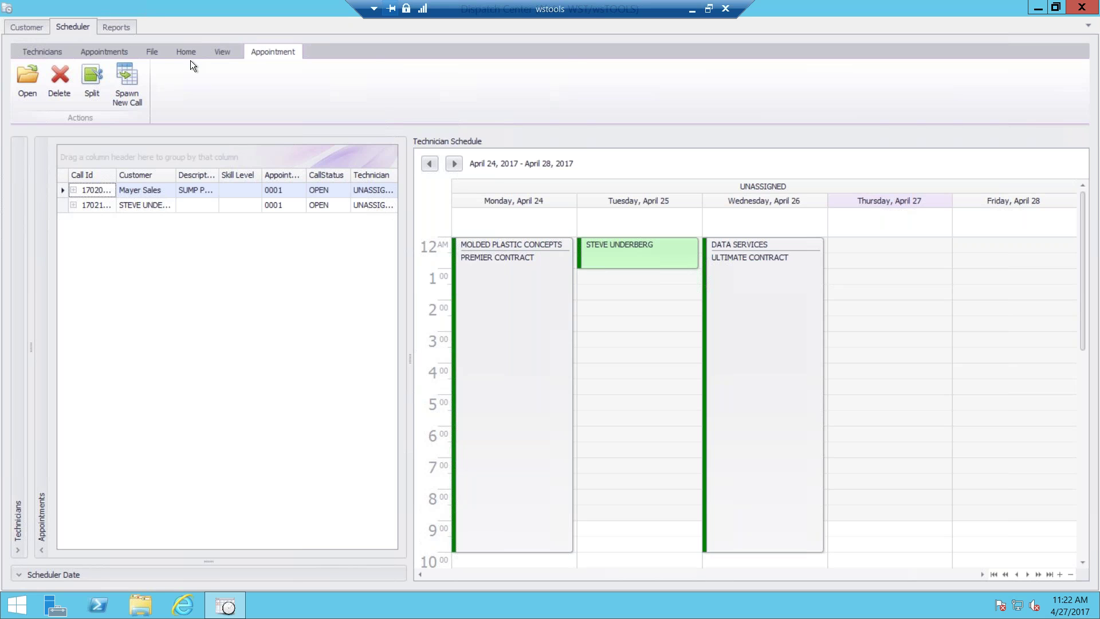
click(111, 50)
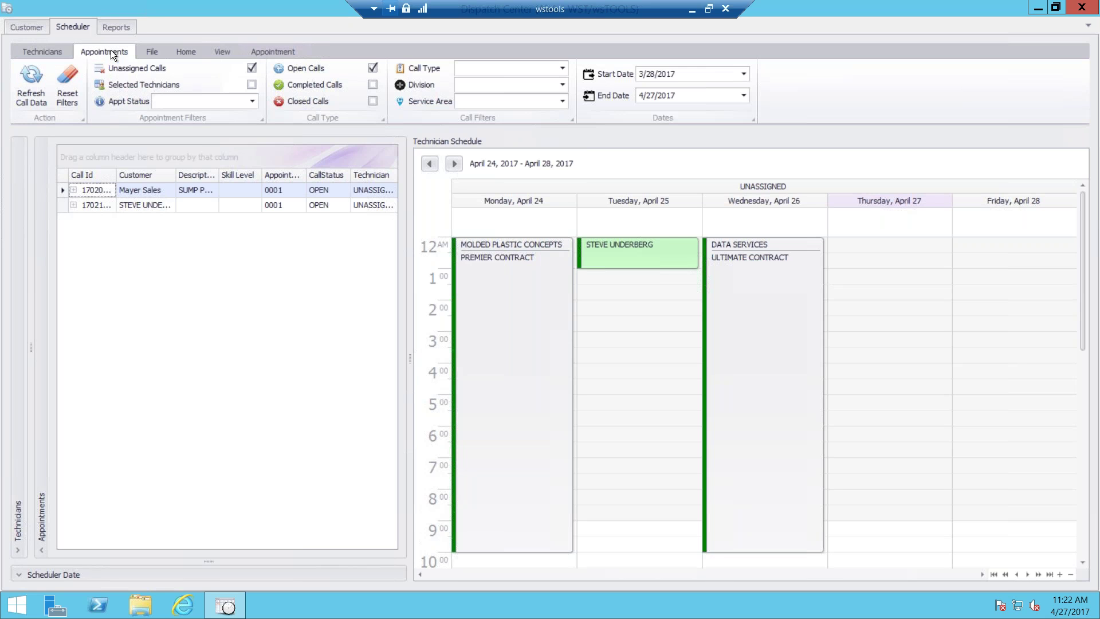
click(33, 77)
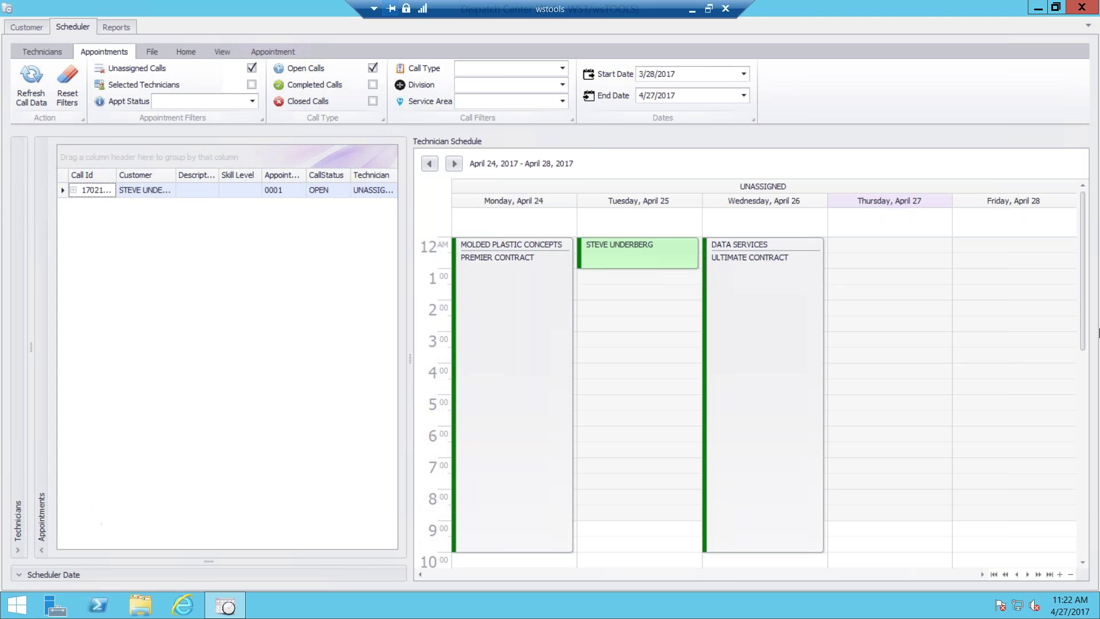
- Expand the technicians list and collapse the appointments list beside the schedule
click(18, 550)
click(128, 550)
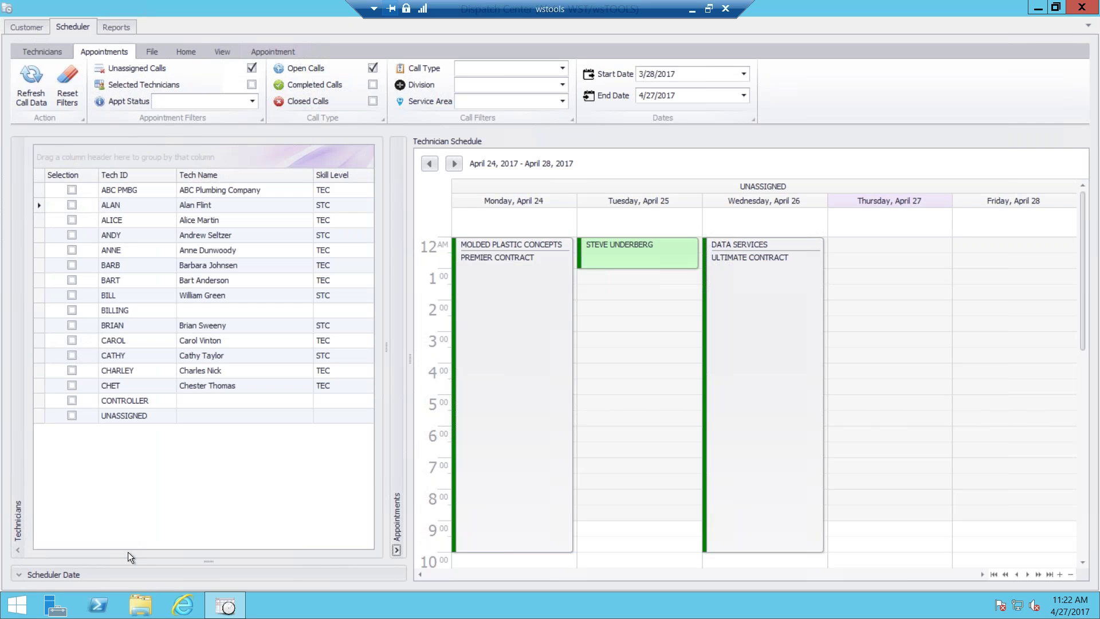
- Show the first STC technician's schedule, then expand the appointments list and collapse the technicians list
click(71, 205)
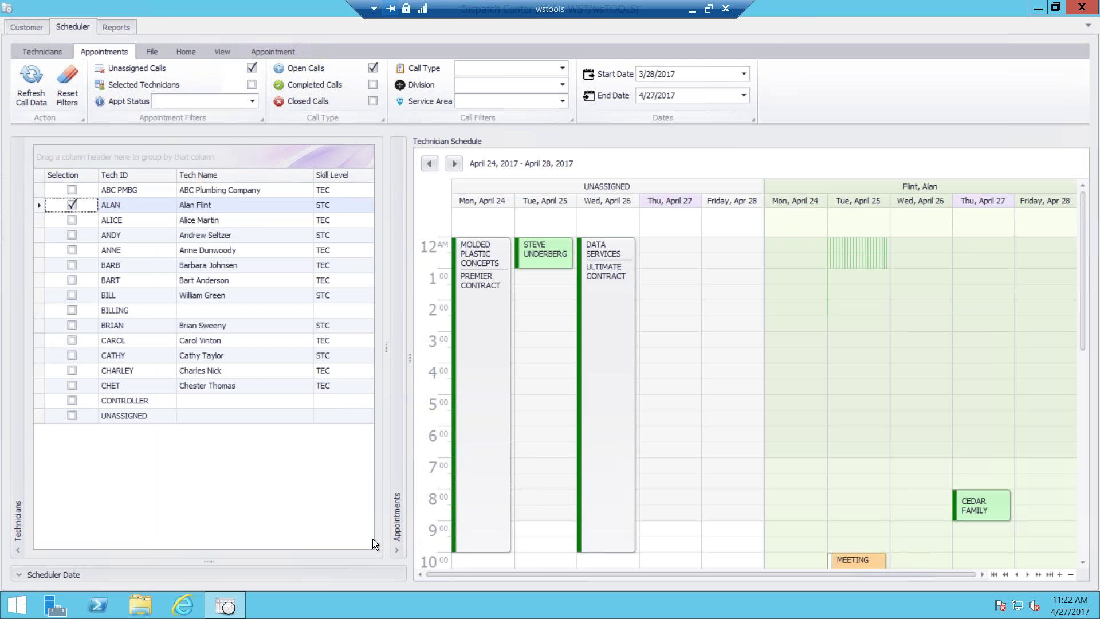
click(396, 551)
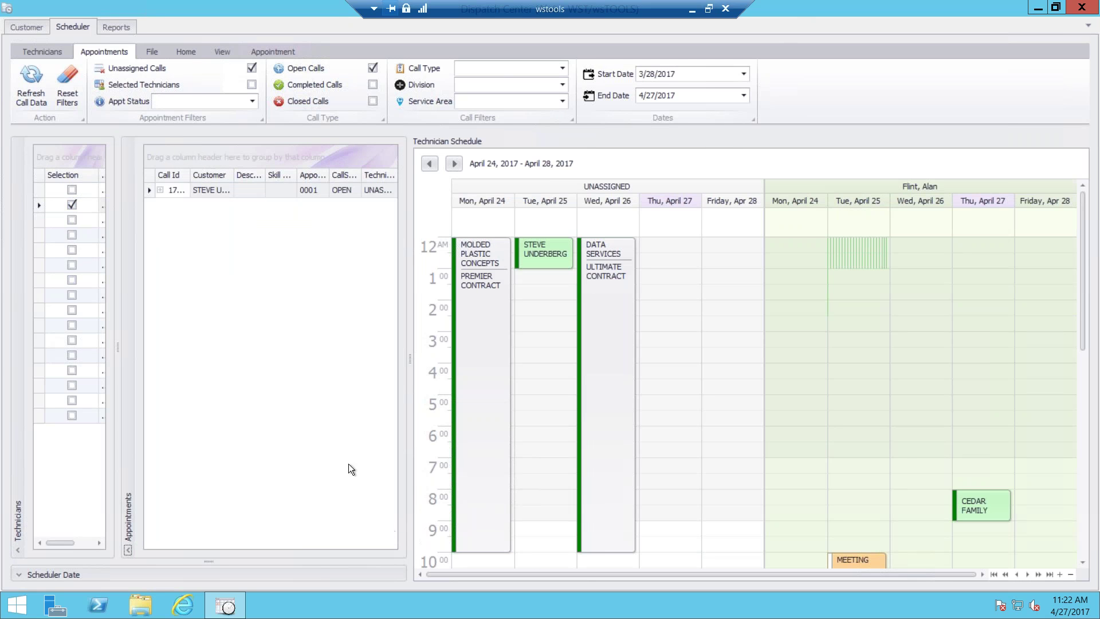
click(16, 550)
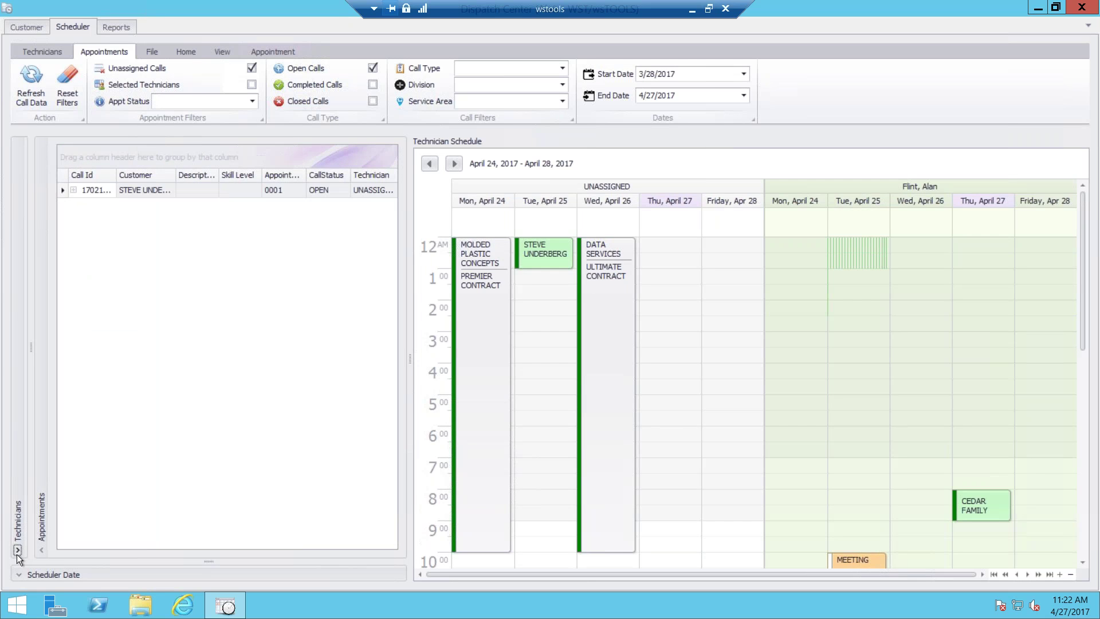
- Filter the appointments list to the selected technician's completed calls, excluding unassigned and open calls, and refresh the call data
click(252, 85)
click(252, 69)
click(373, 67)
click(31, 78)
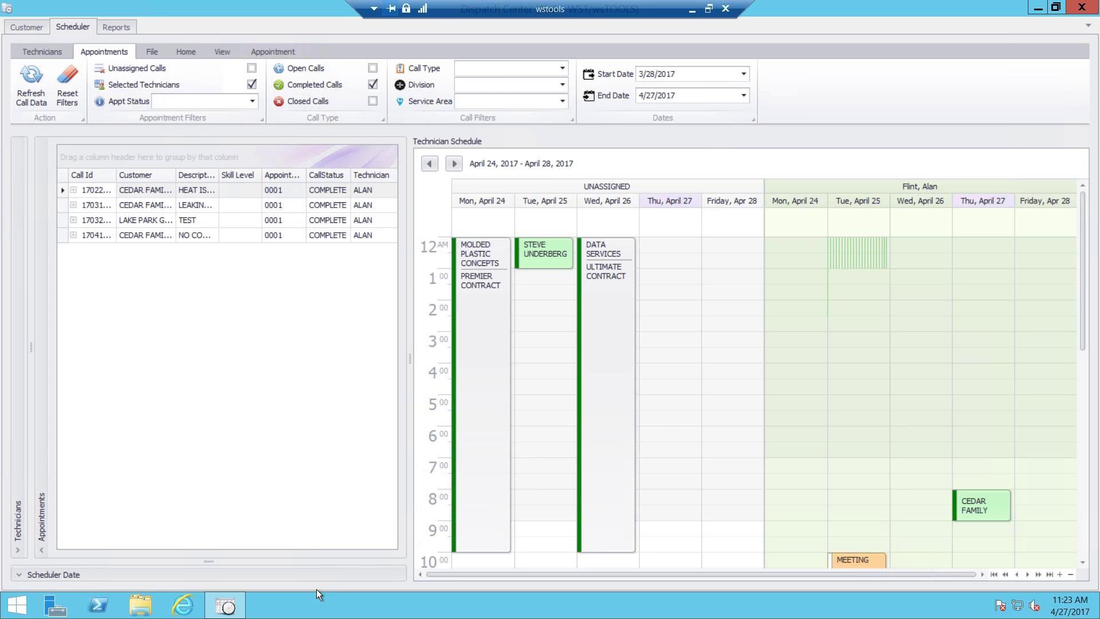
- Filter the selected technician's calls to open ones dated 4/27/2017 through 5/11/2017 and refresh the call data
click(373, 84)
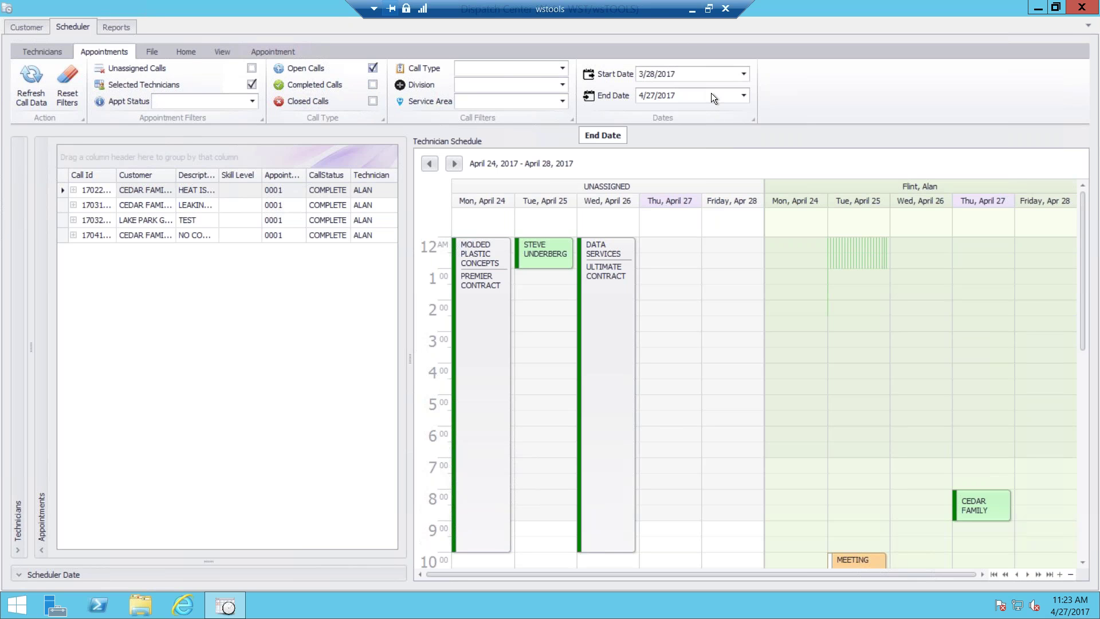
click(744, 74)
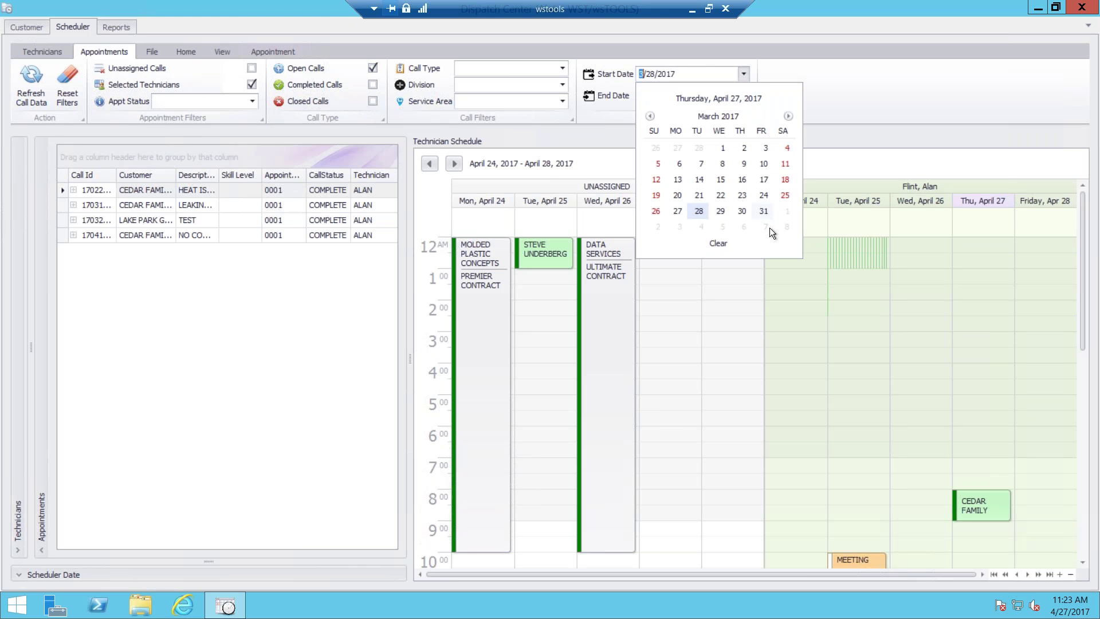
click(788, 116)
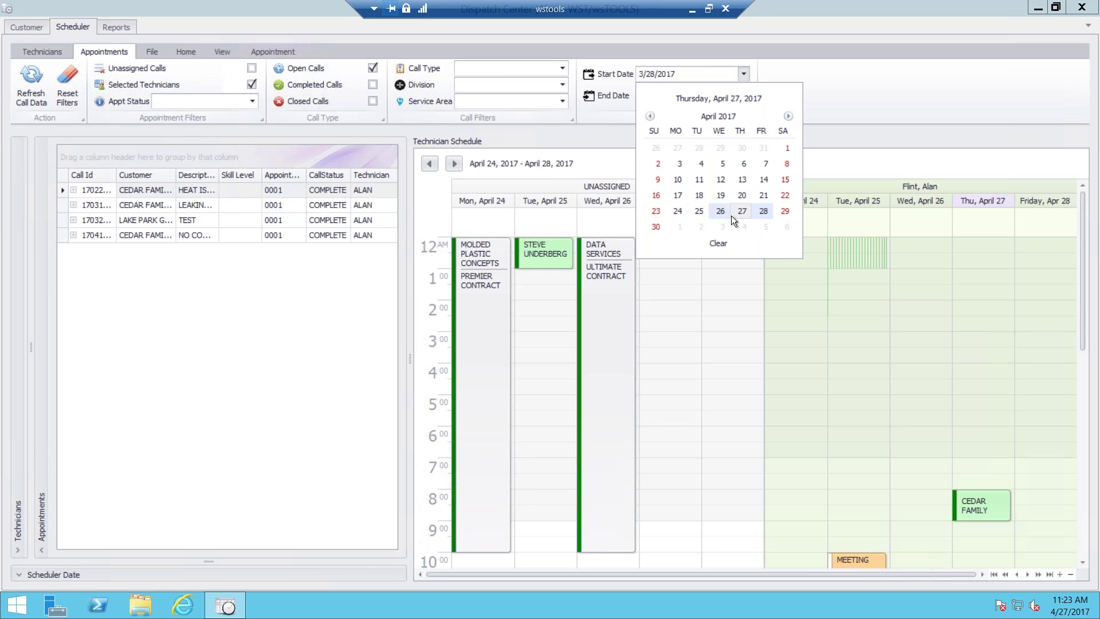
click(741, 211)
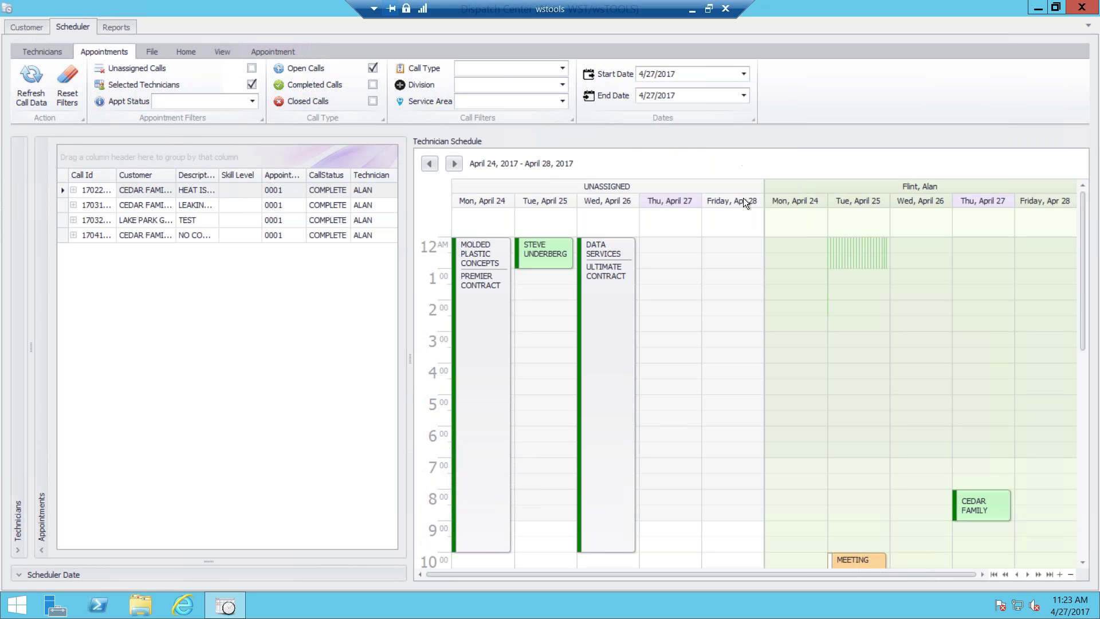
click(743, 97)
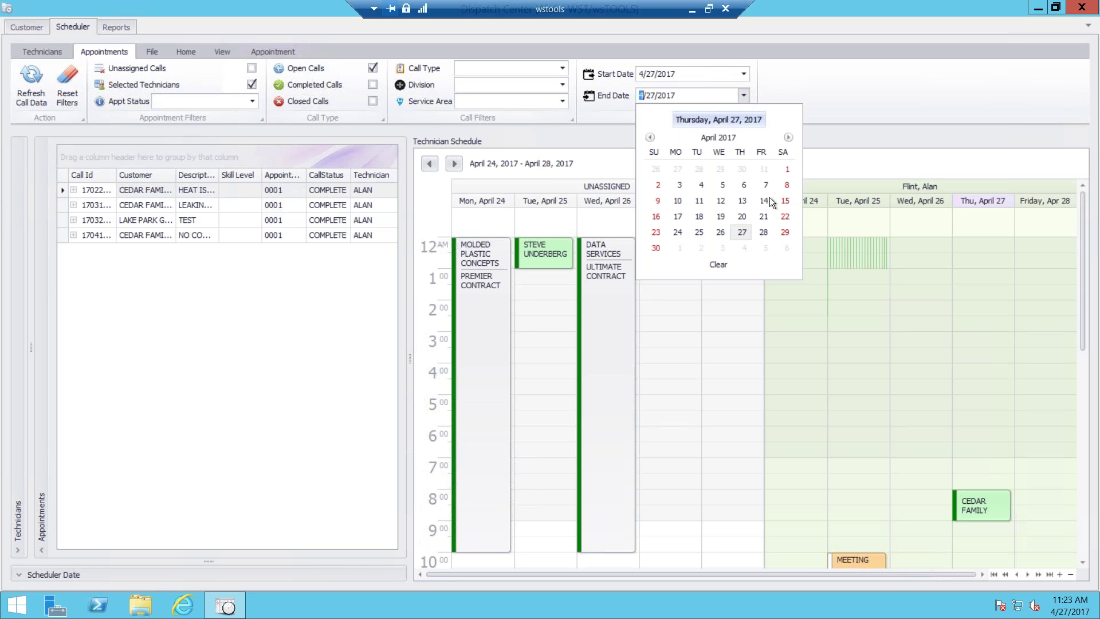
click(788, 137)
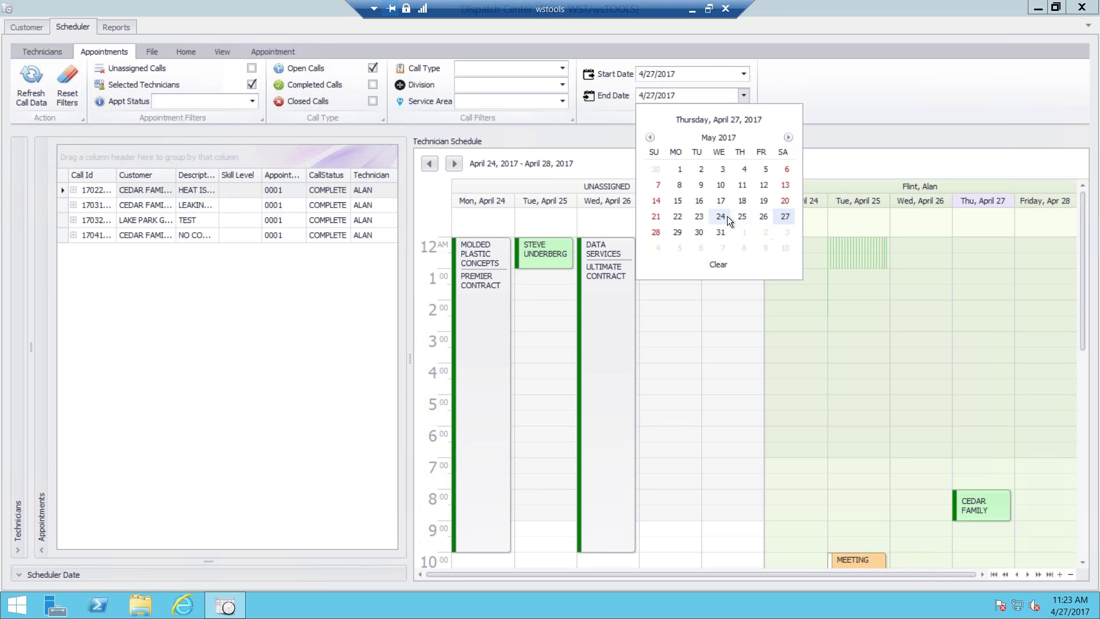
click(741, 185)
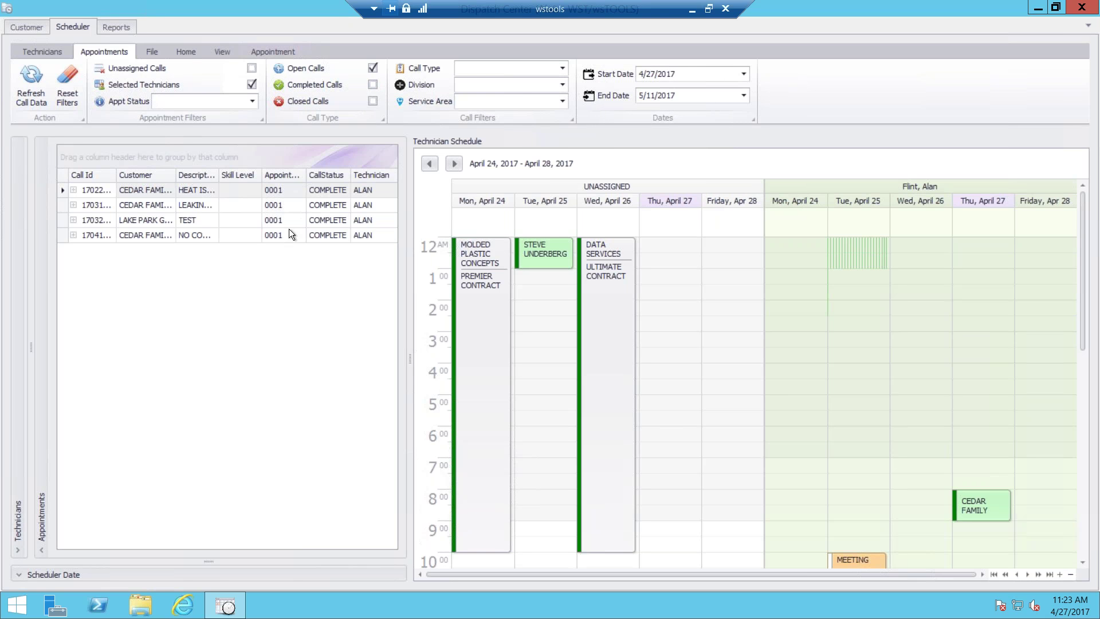
click(32, 75)
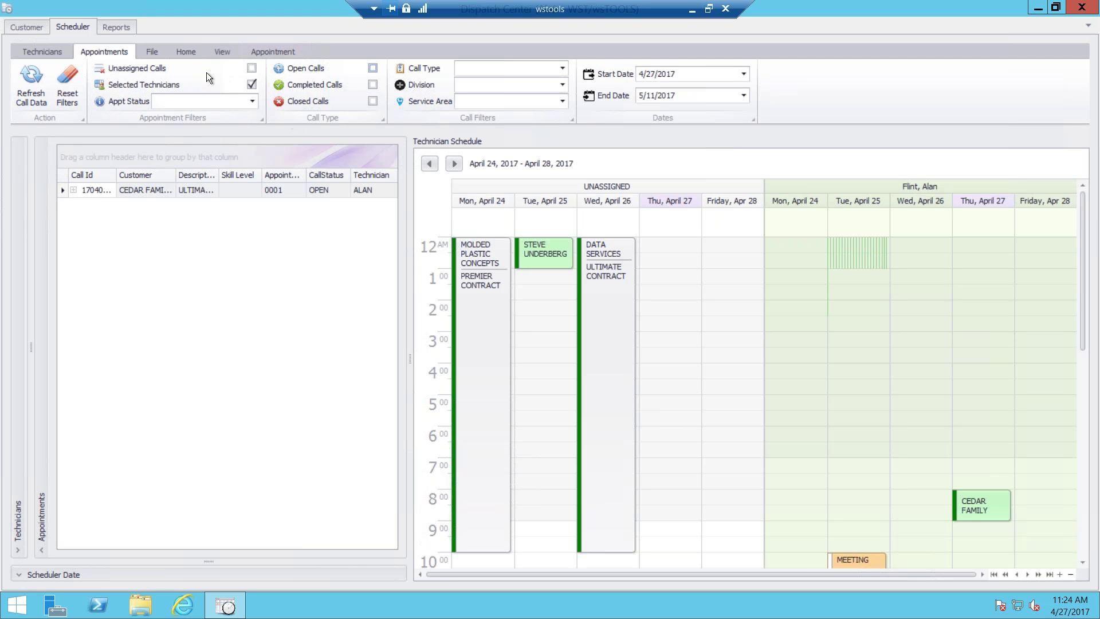
- Bring up the technician filters, collapse the appointments list and expand the technicians list beside the schedule
click(185, 52)
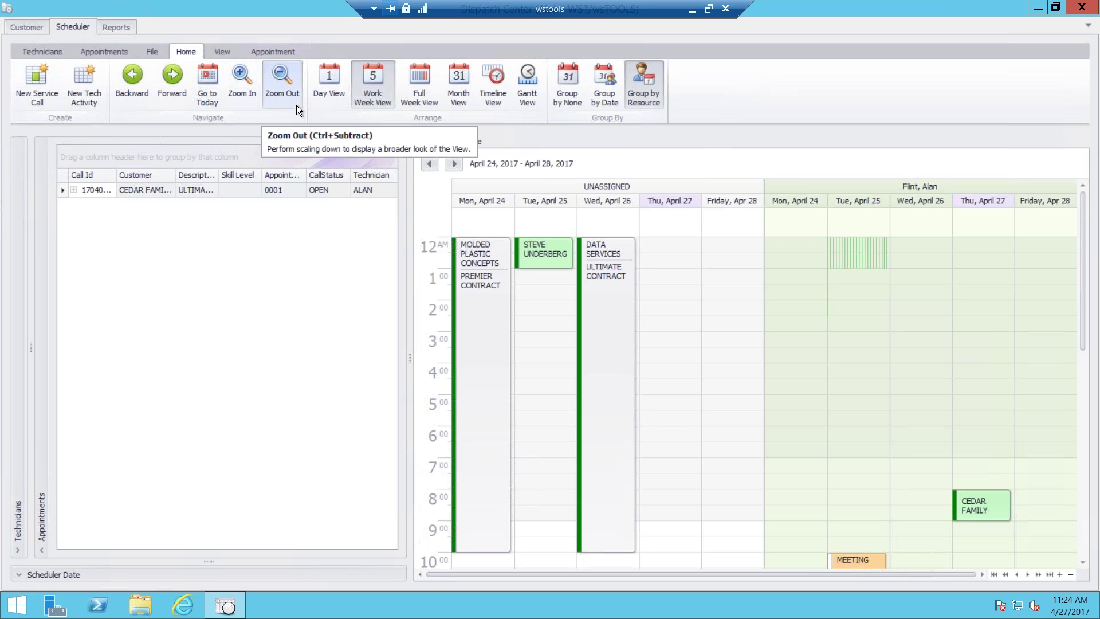
click(43, 50)
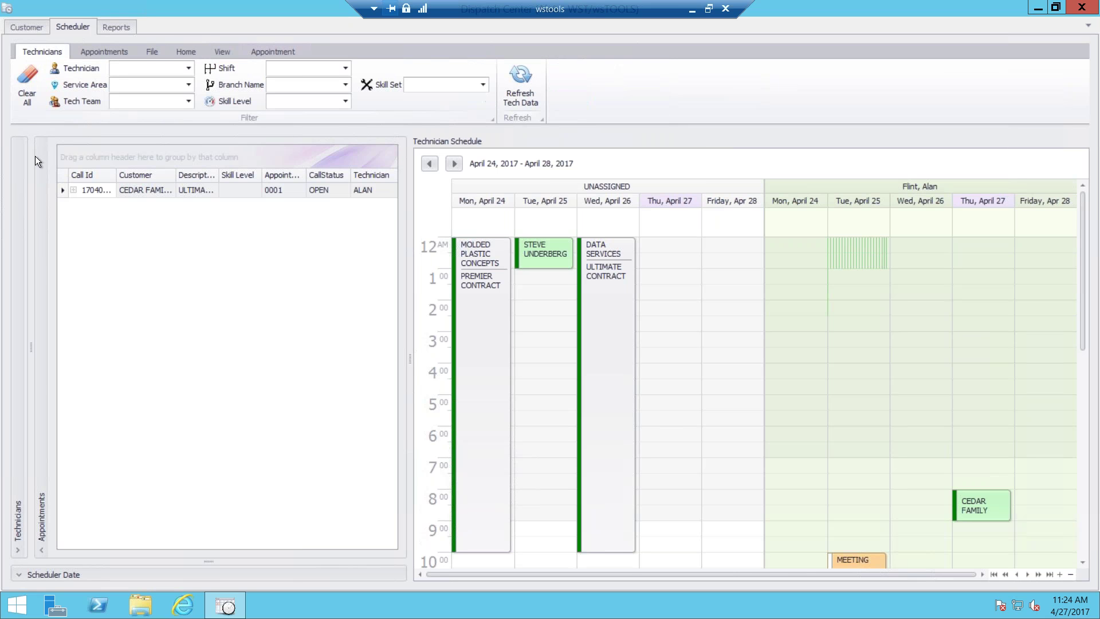
click(40, 549)
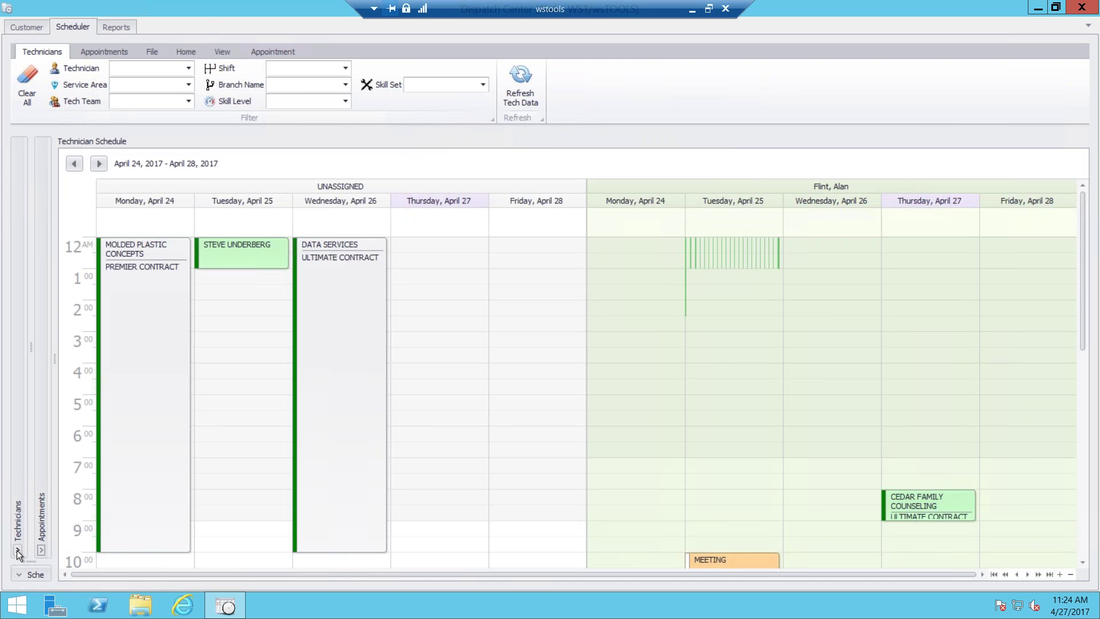
click(18, 551)
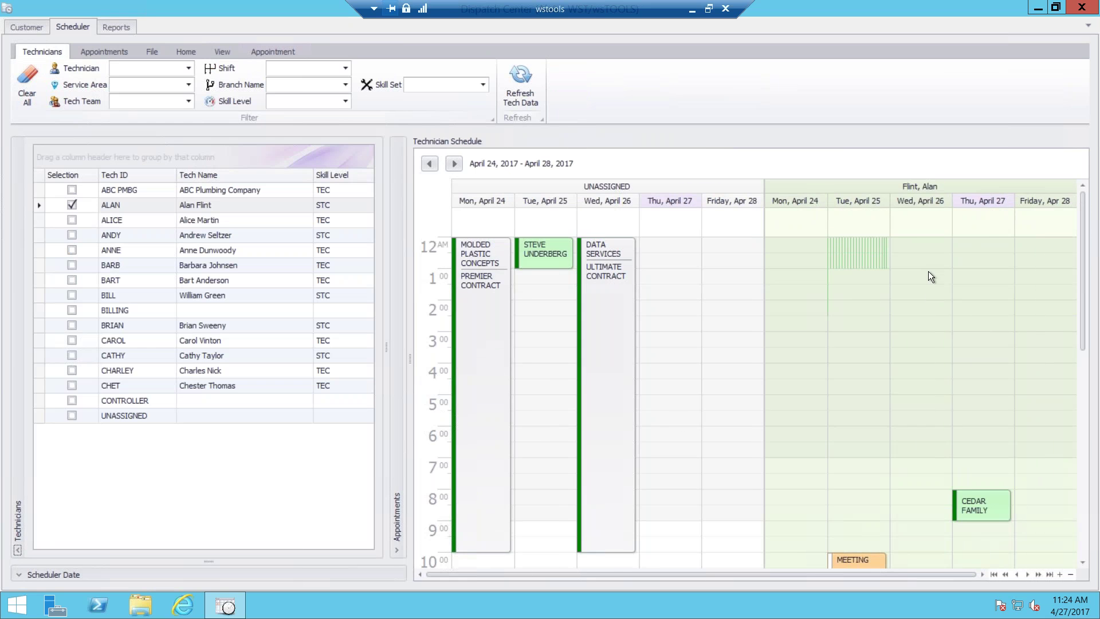
- Add the two technicians listed directly below the already selected one to the technician schedule
click(72, 235)
click(74, 218)
click(73, 219)
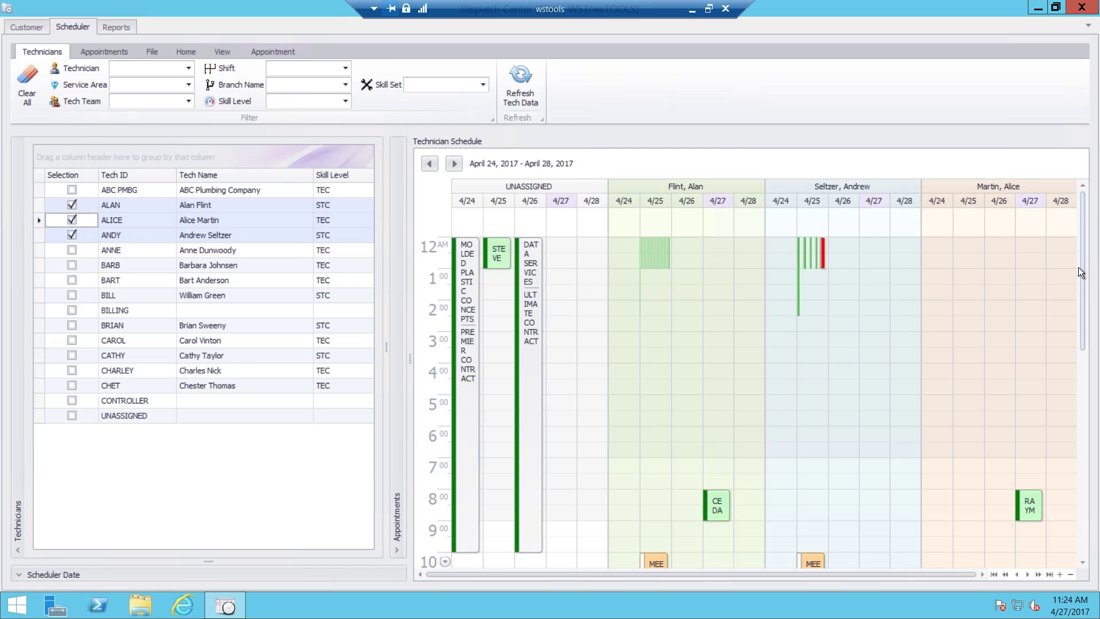
- Switch the technician schedule to Day View and look through the daytime appointments for April 27, 2017
click(187, 51)
click(324, 77)
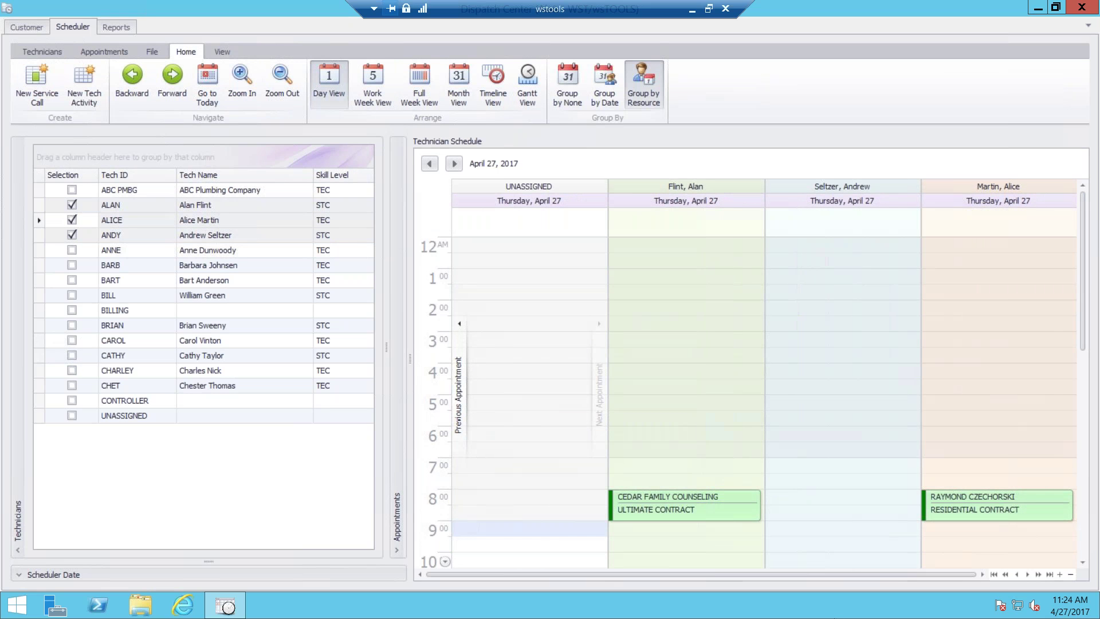
scroll(1085, 298, down, 5)
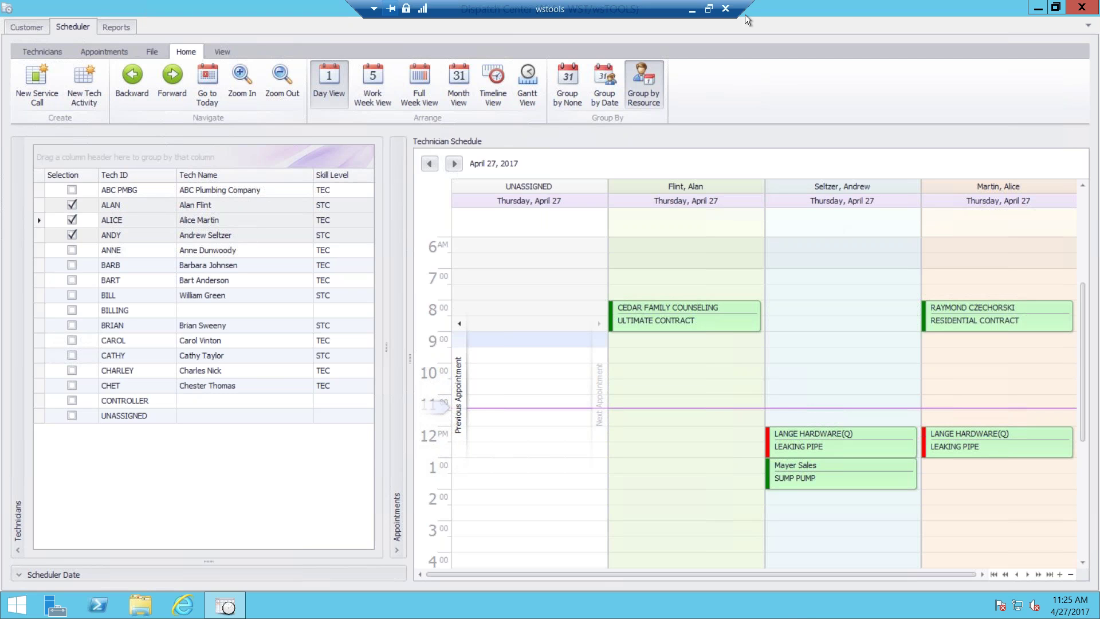
- Switch to the PowerPoint presentation and start the slide show from the Q & A slide
click(692, 10)
key(Down)
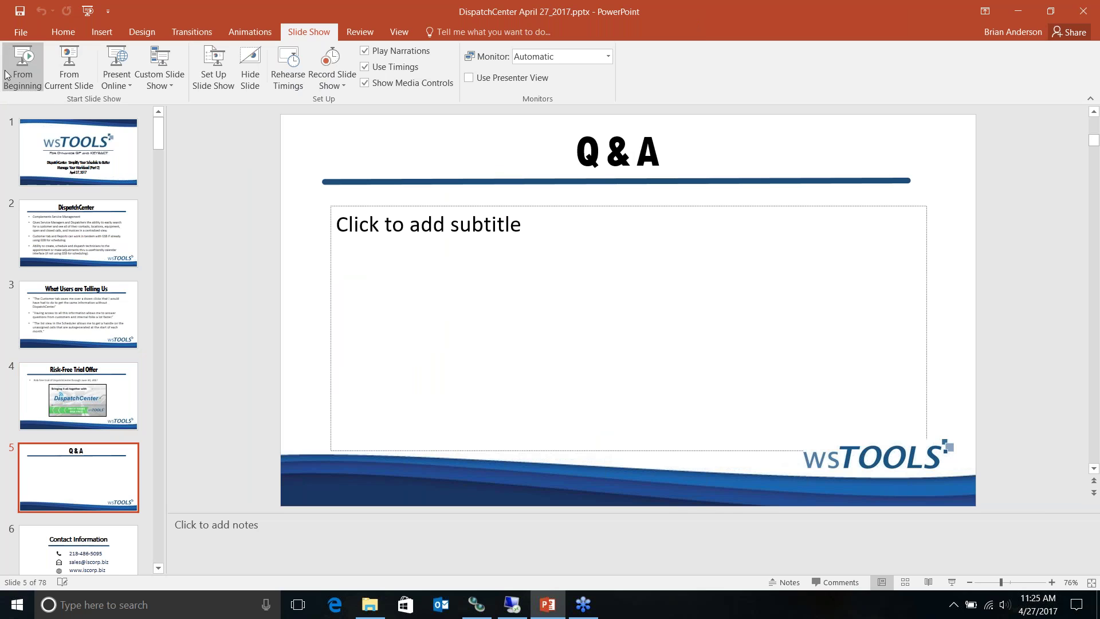
click(68, 63)
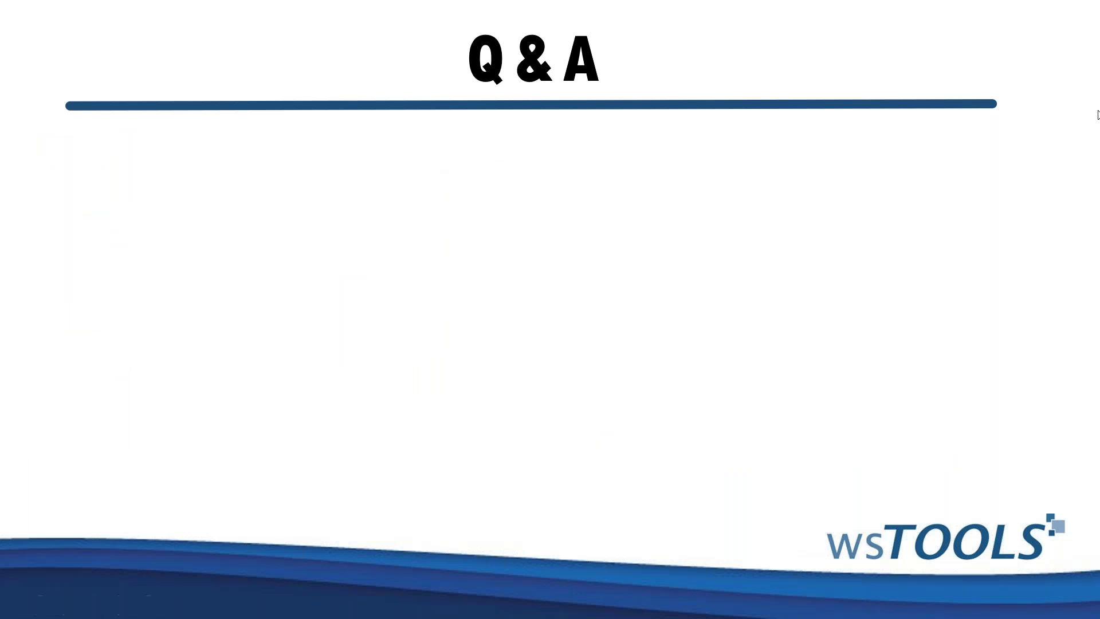